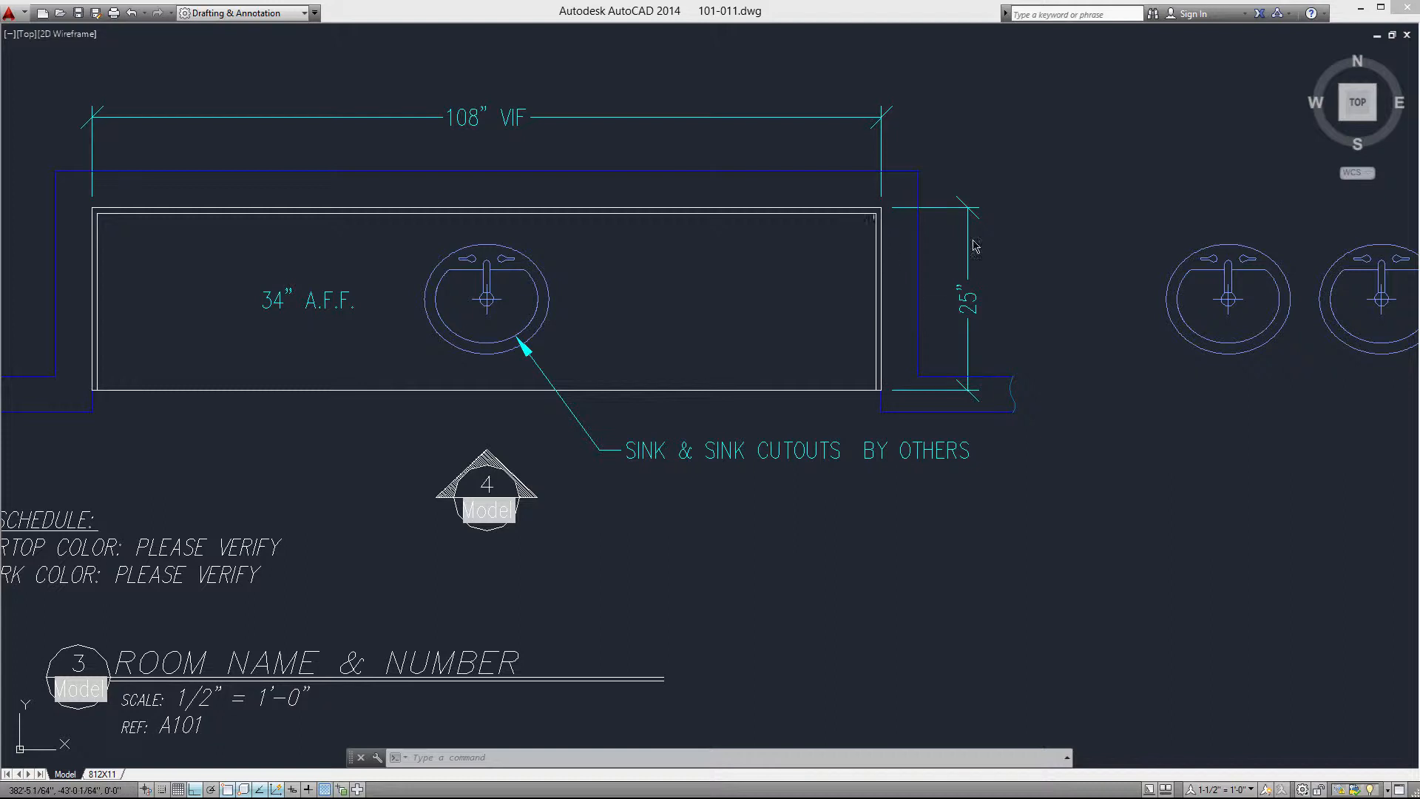
Step: Move the nearer loose plan-view sink by its drain center onto the outer right edge of the 108" countertop
click(1226, 328)
click(1180, 290)
scroll(1180, 290, up, 3)
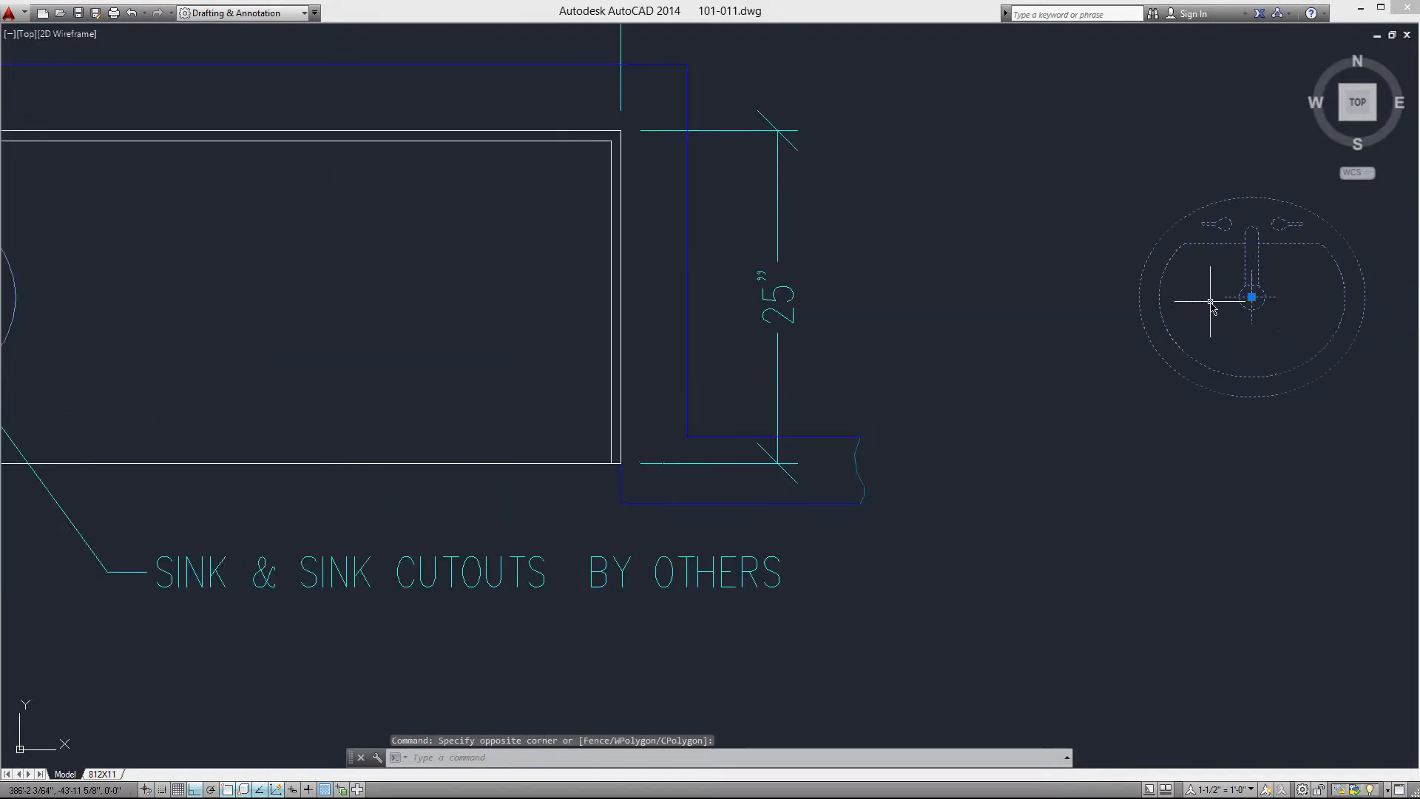
right_click(1210, 302)
click(1250, 478)
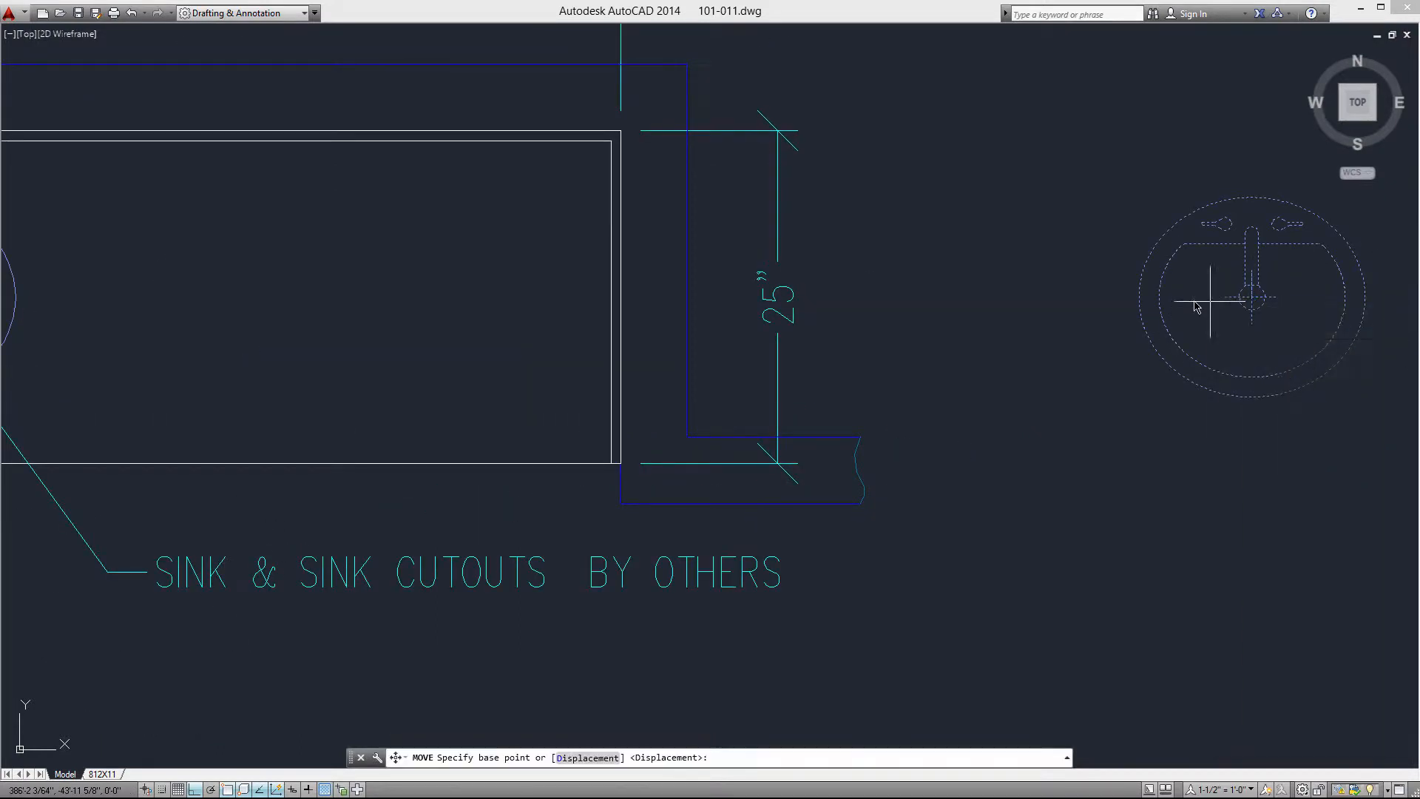
click(1252, 299)
scroll(1251, 299, down, 1)
click(785, 299)
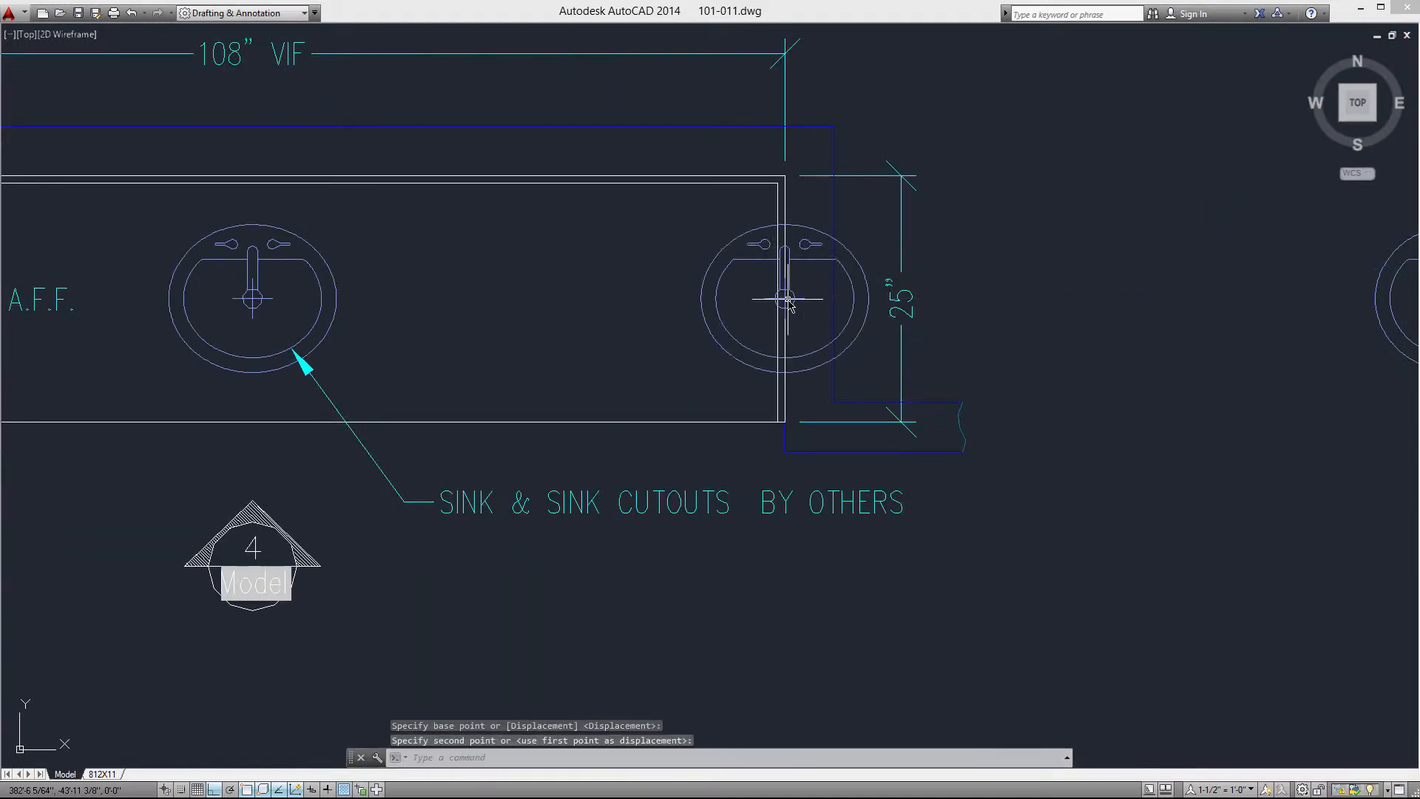
Step: Move the sink on the countertop's right edge 18" to the left
click(735, 333)
click(684, 277)
right_click(685, 274)
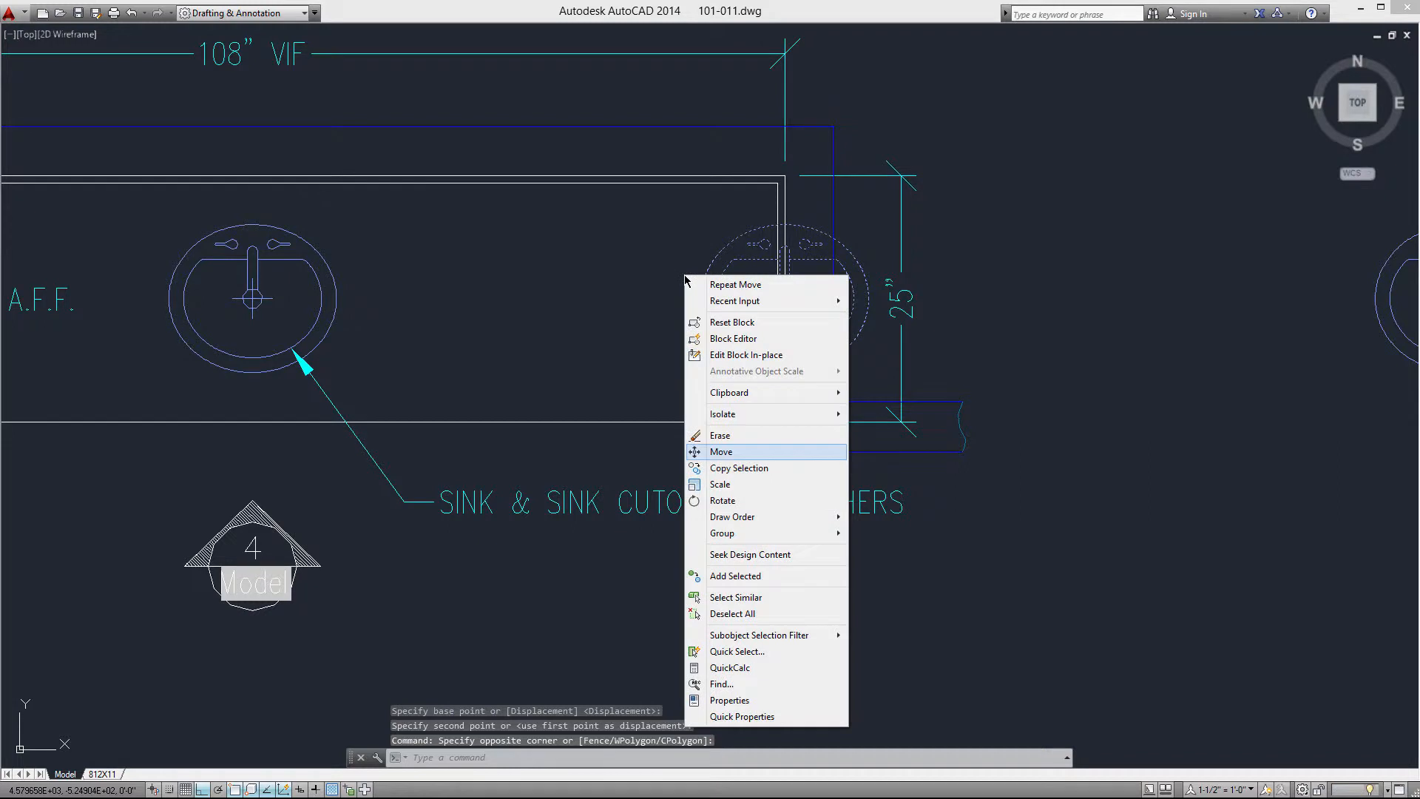
key(m)
click(685, 274)
text(18)
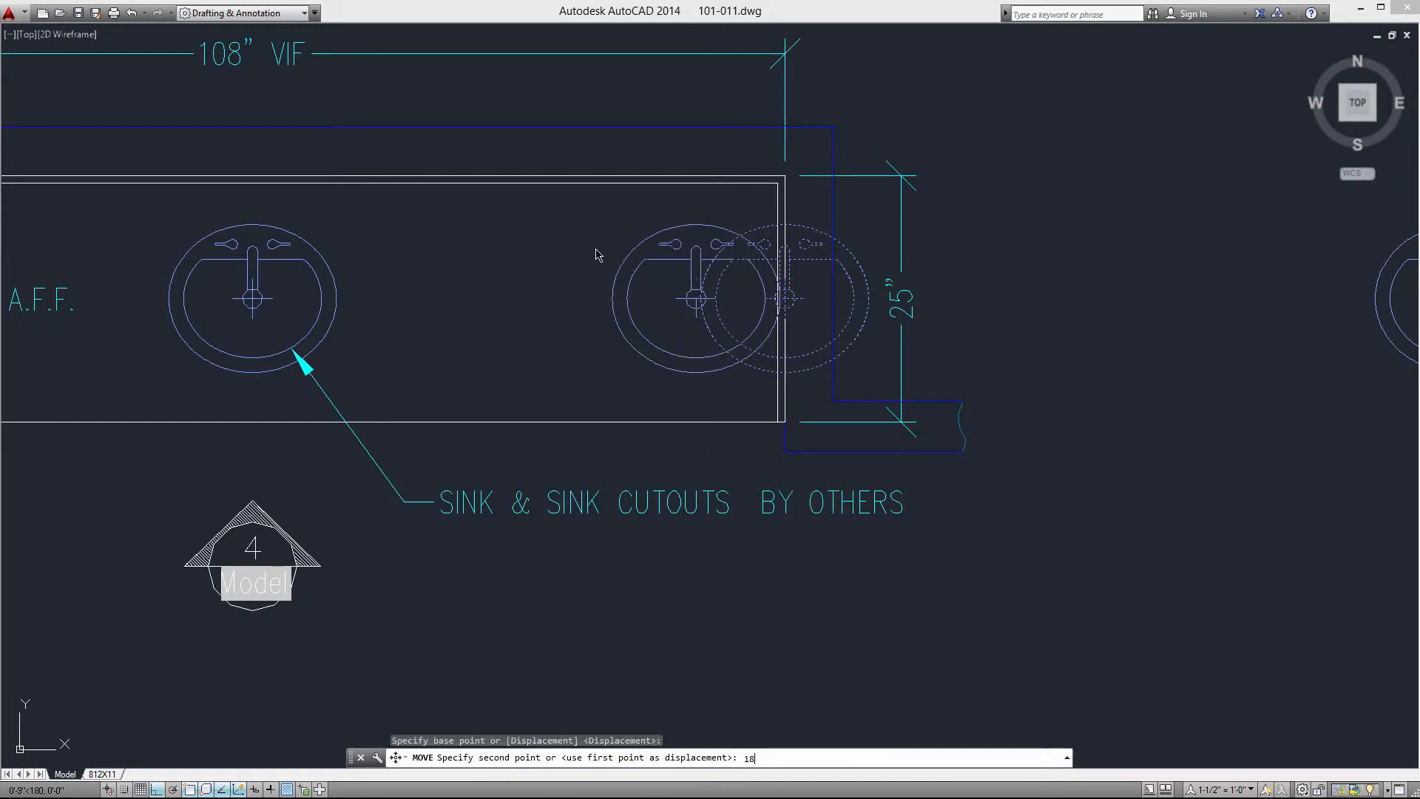
key(Return)
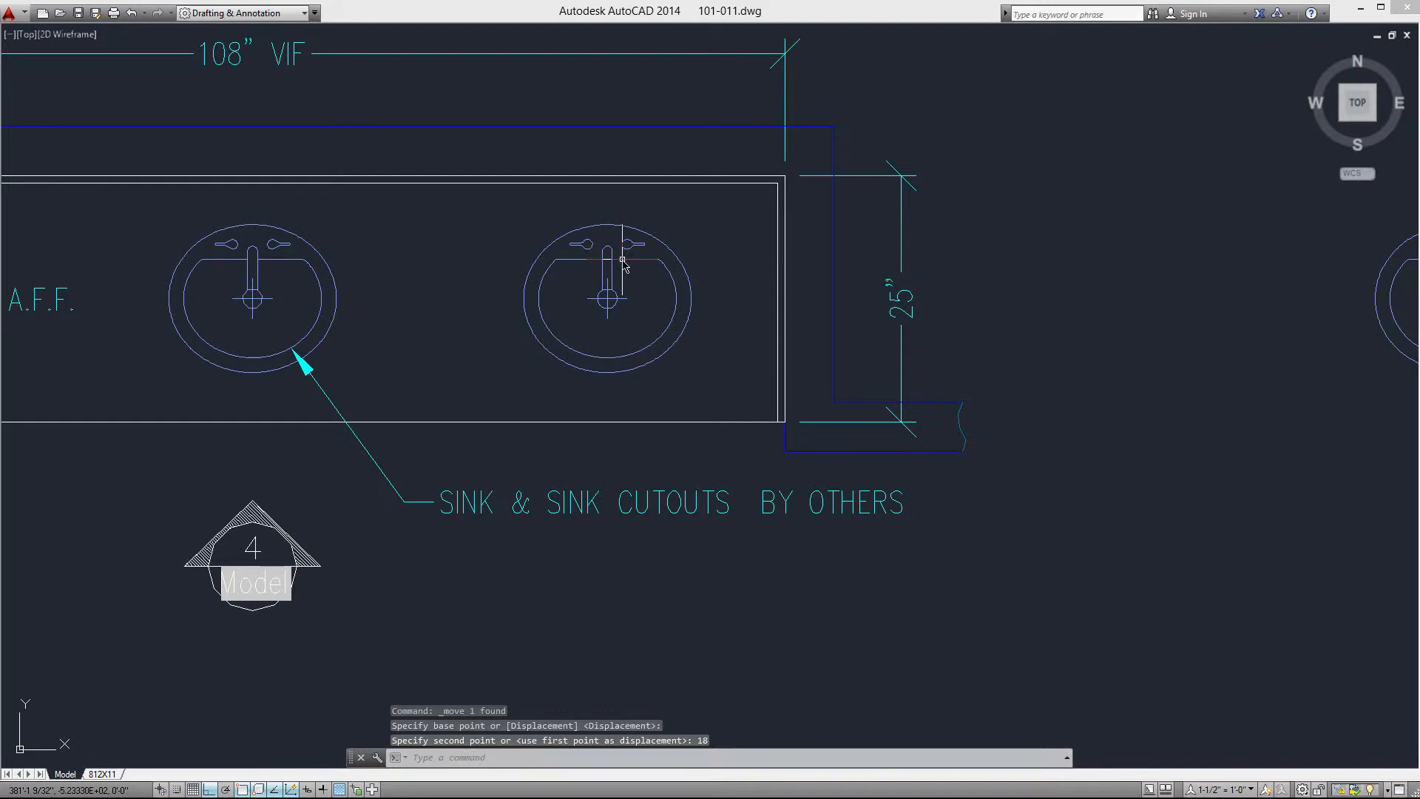
Step: Erase the sink just placed in the right half of the plan-view countertop
click(622, 261)
key(Delete)
scroll(400, 335, down, 3)
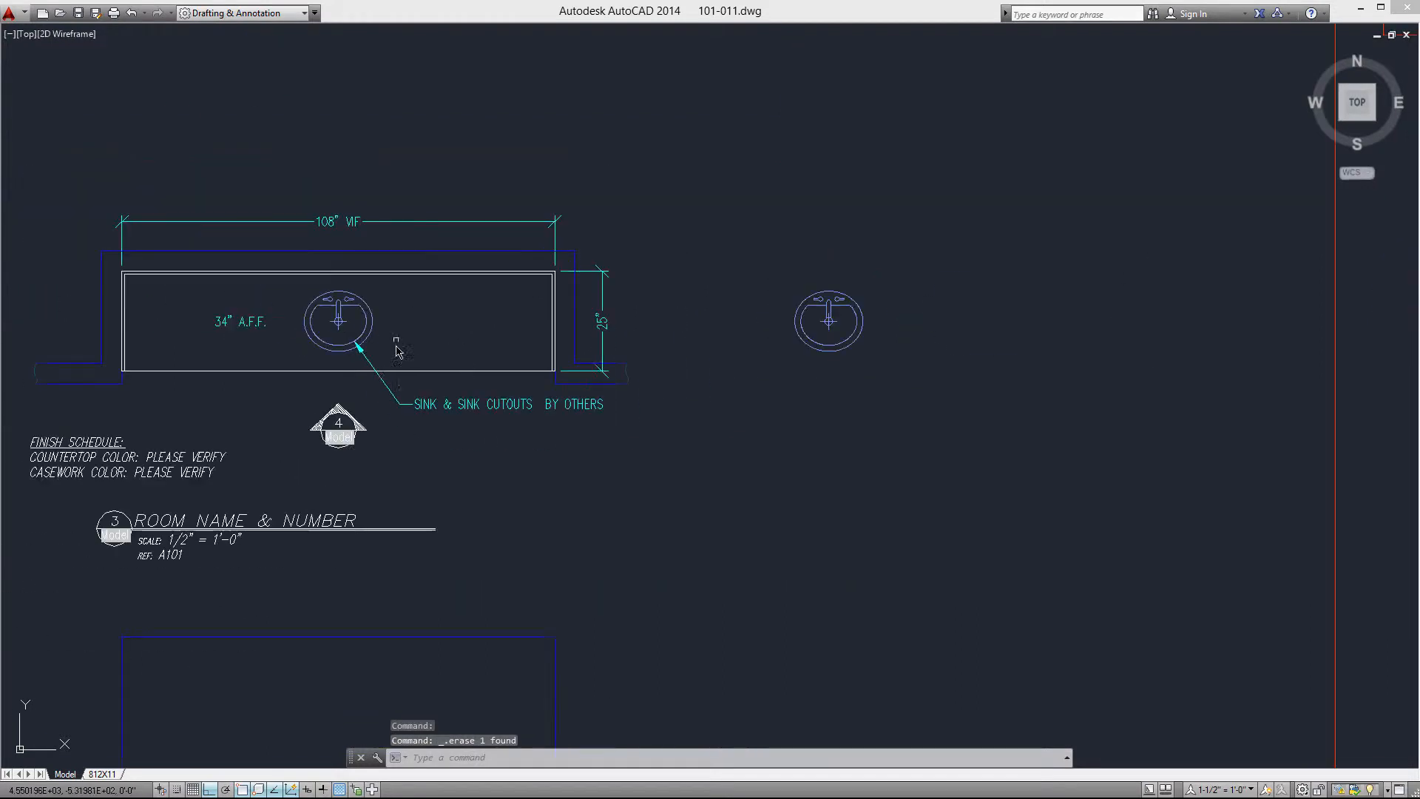
Step: Start moving the remaining loose plan-view sink, using its drain center as the base point
scroll(750, 322, up, 1)
click(976, 386)
click(832, 209)
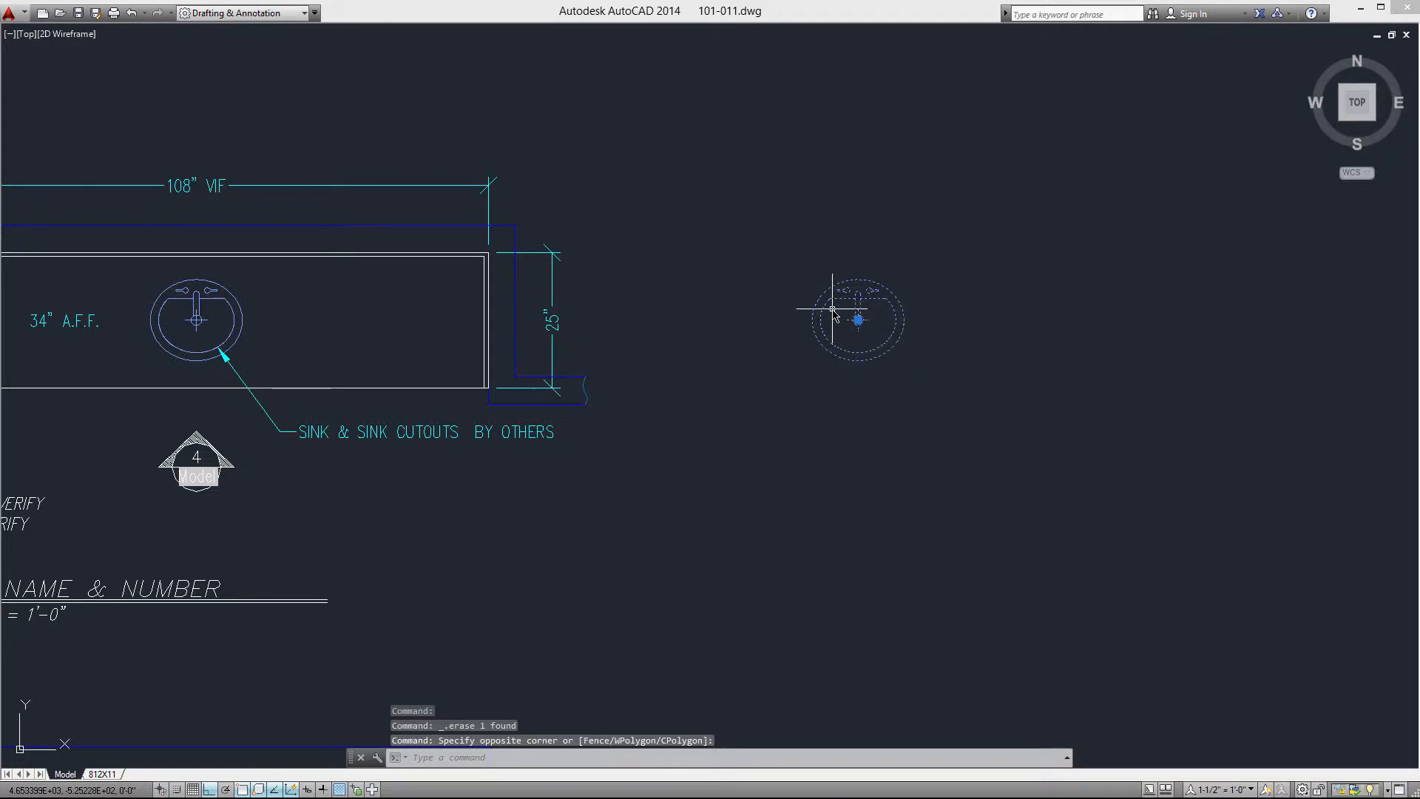
text(m)
key(Return)
scroll(842, 318, up, 6)
scroll(845, 325, up, 2)
click(968, 328)
scroll(1087, 334, down, 5)
scroll(681, 318, down, 4)
scroll(669, 320, up, 6)
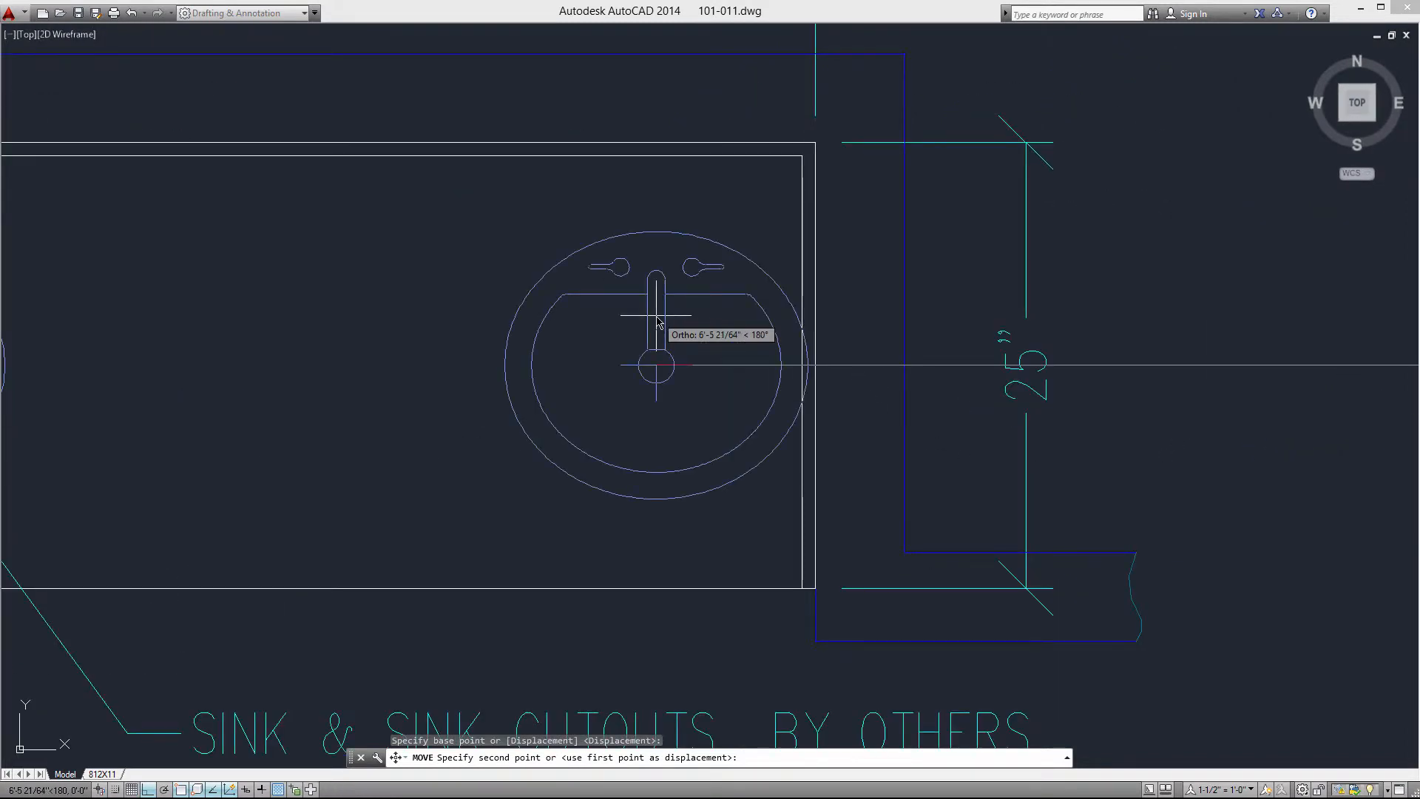
Step: Place the plan-view sink with the From snap at an offset of @-18,0 from the midpoint of the countertop's outer right edge
shift+right_click(657, 321)
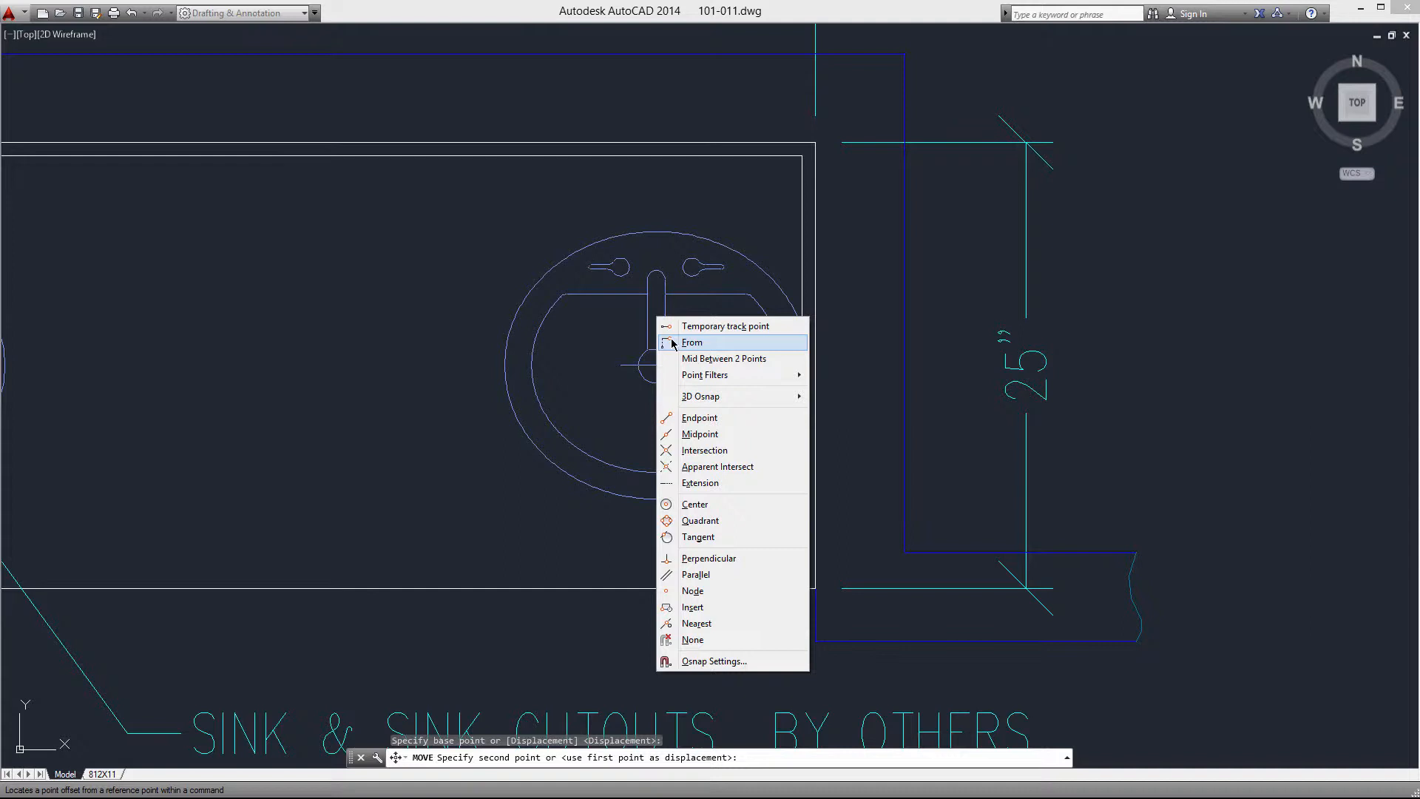
click(695, 344)
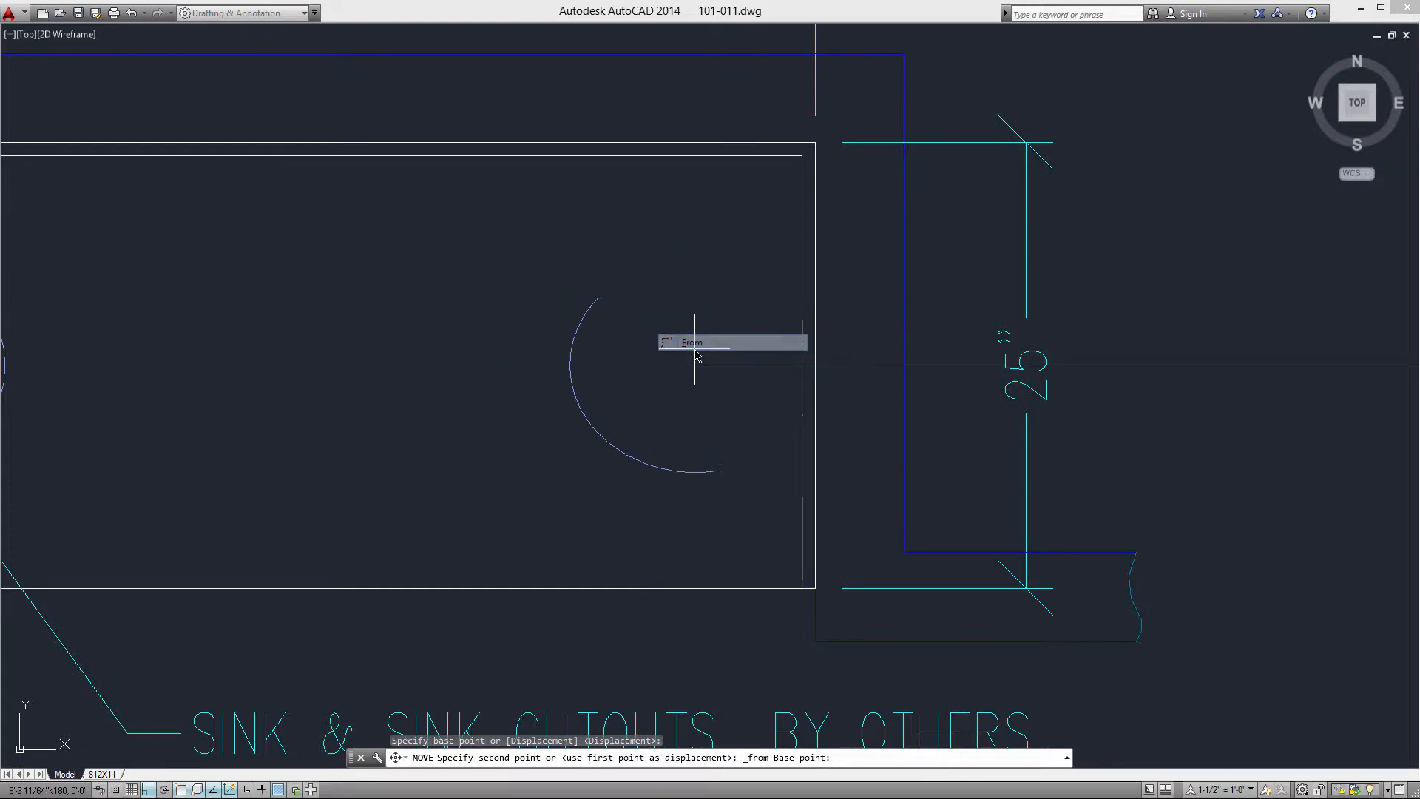
scroll(695, 356, down, 1)
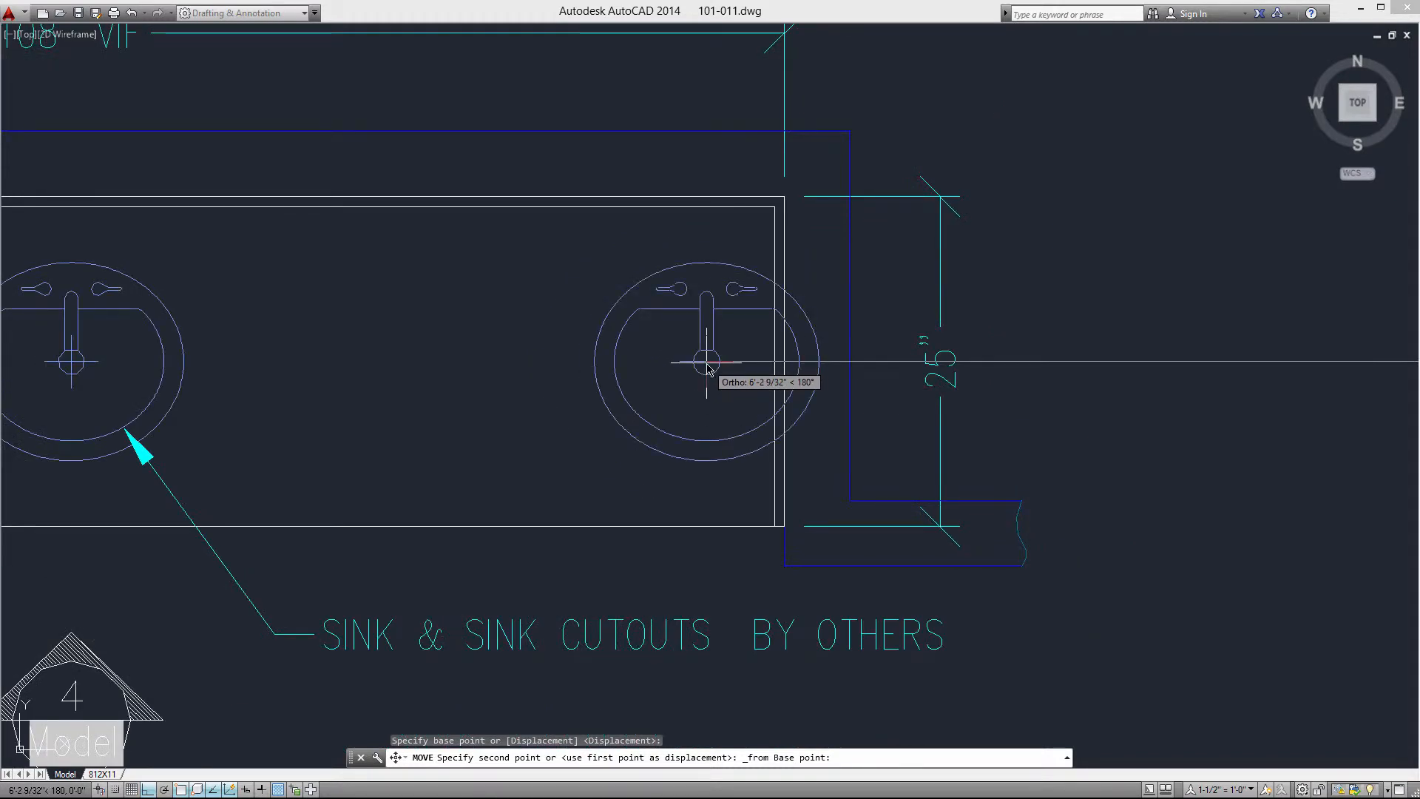
scroll(699, 369, up, 3)
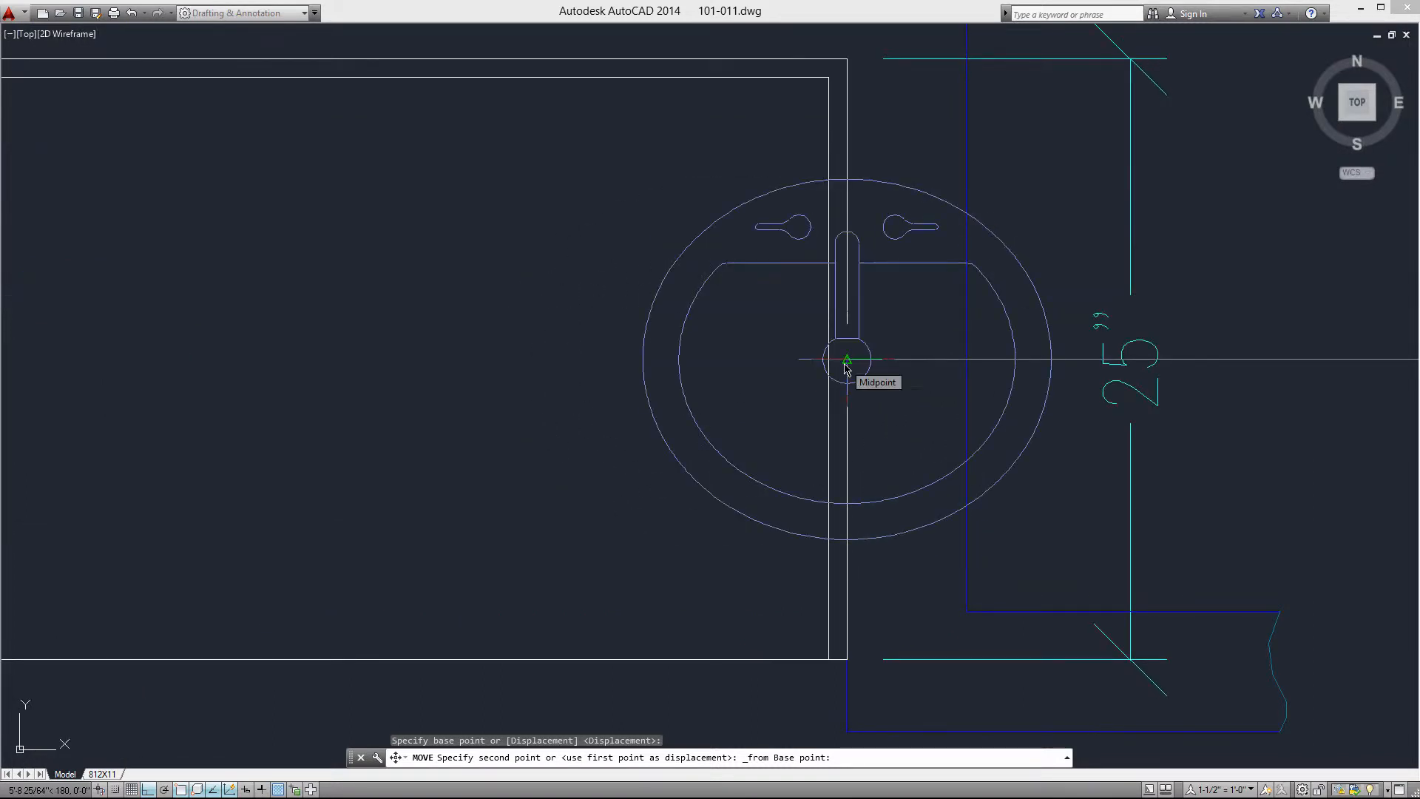
click(847, 362)
scroll(847, 362, down, 5)
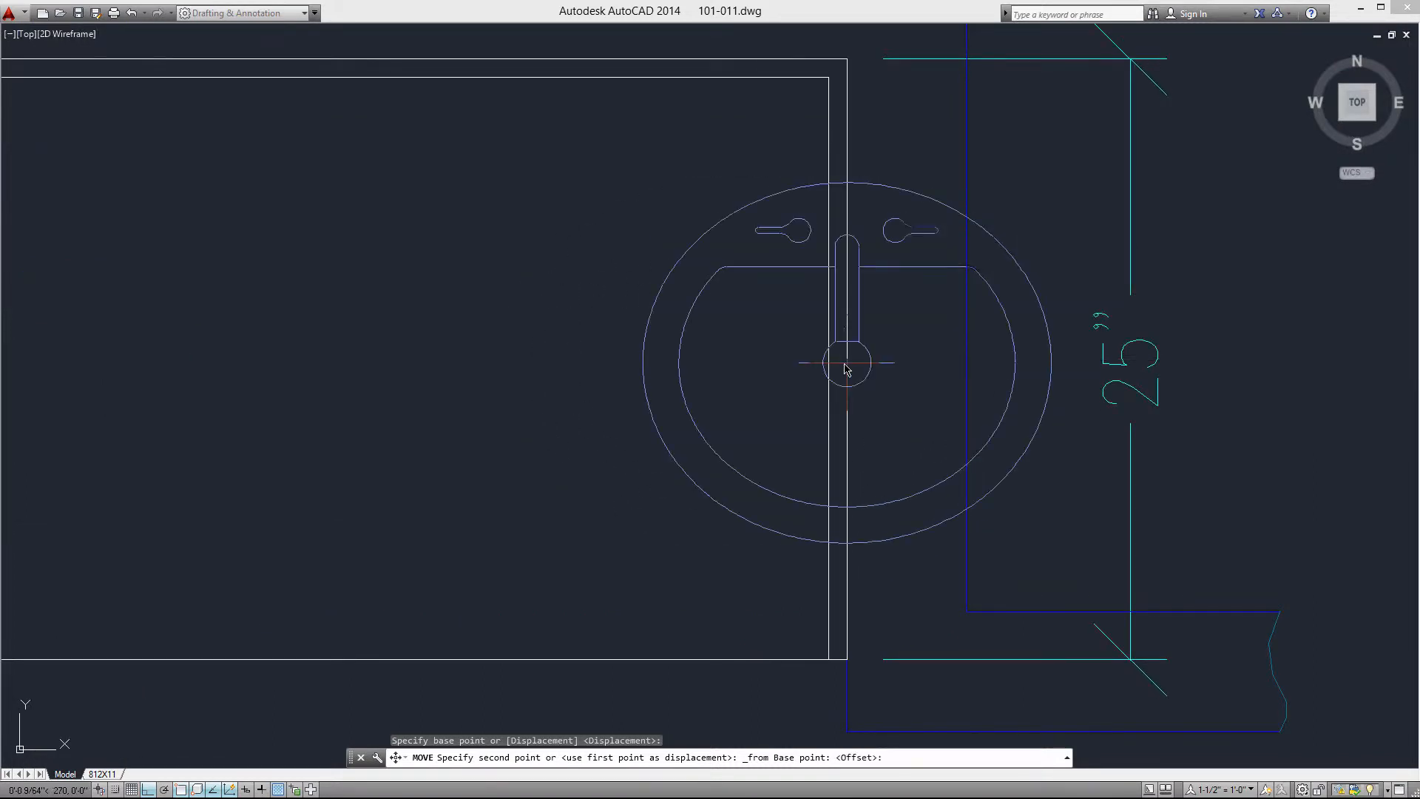
scroll(702, 369, down, 5)
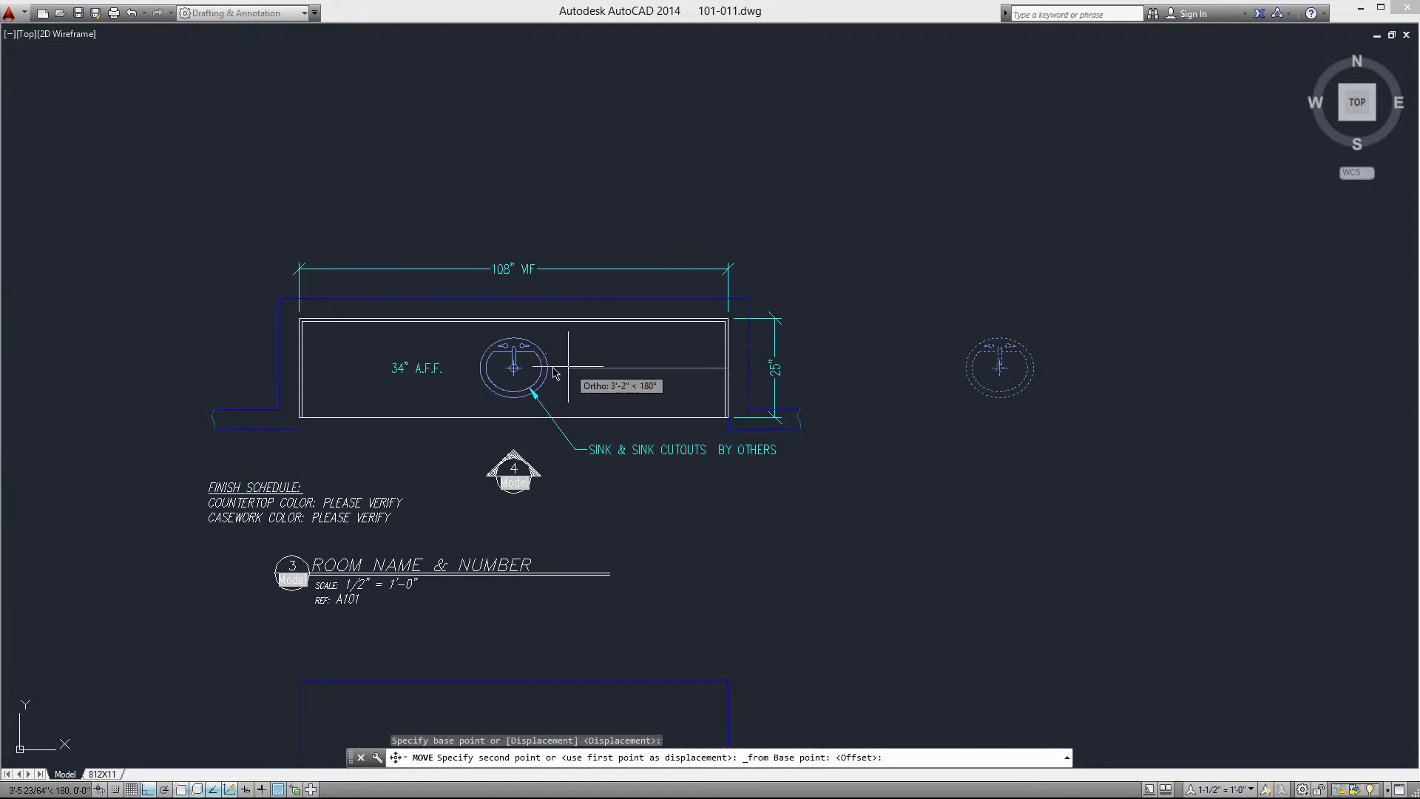
scroll(625, 366, up, 5)
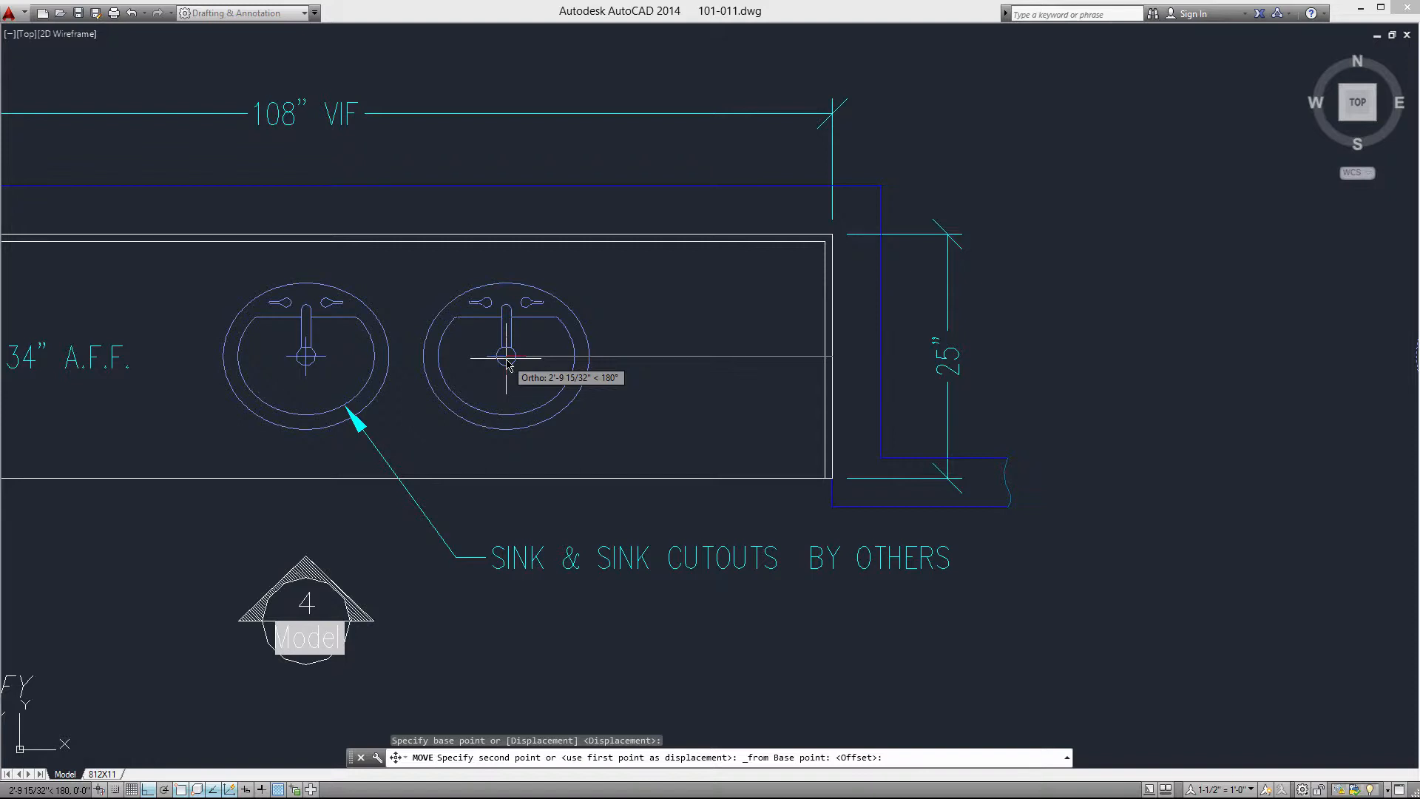
text(@-1)
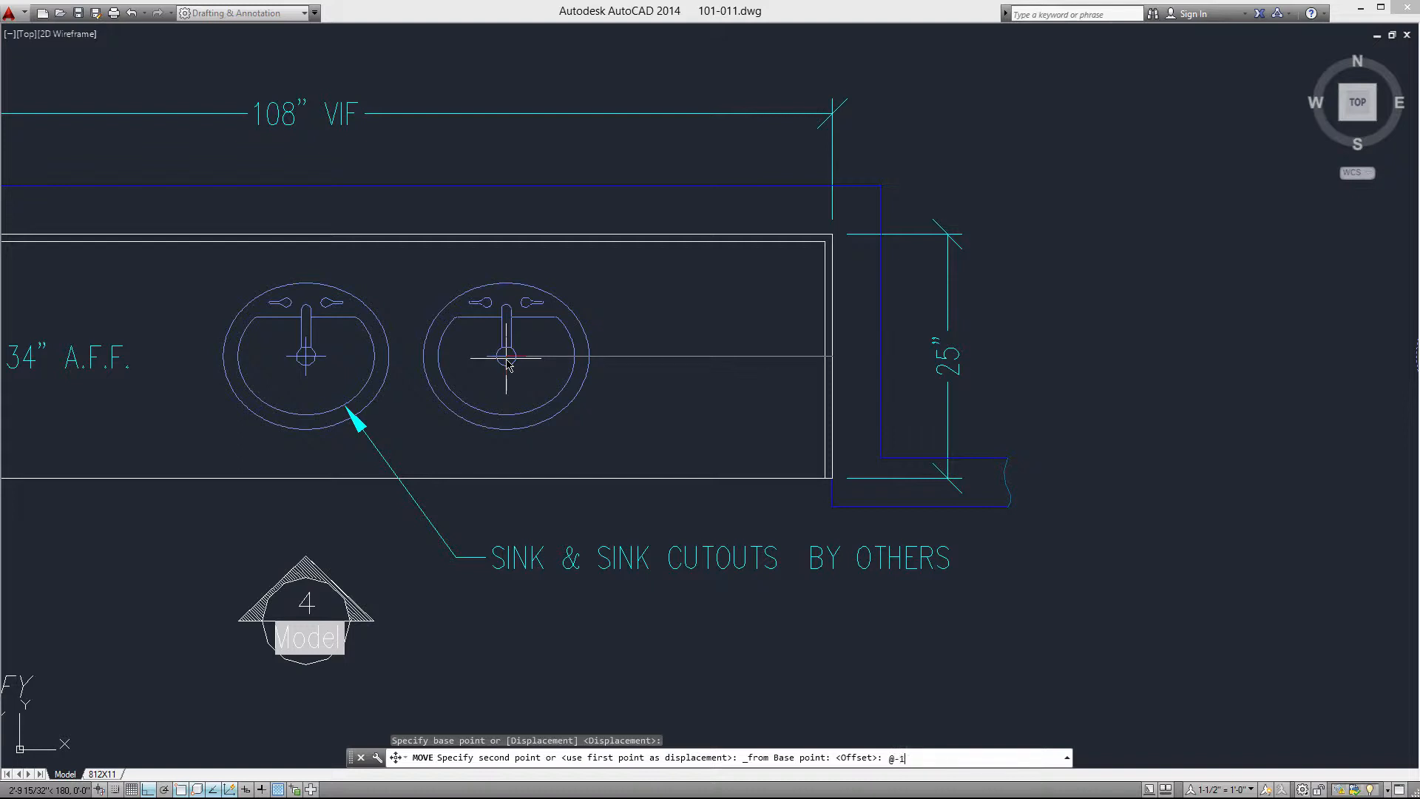
text(8,0)
key(Return)
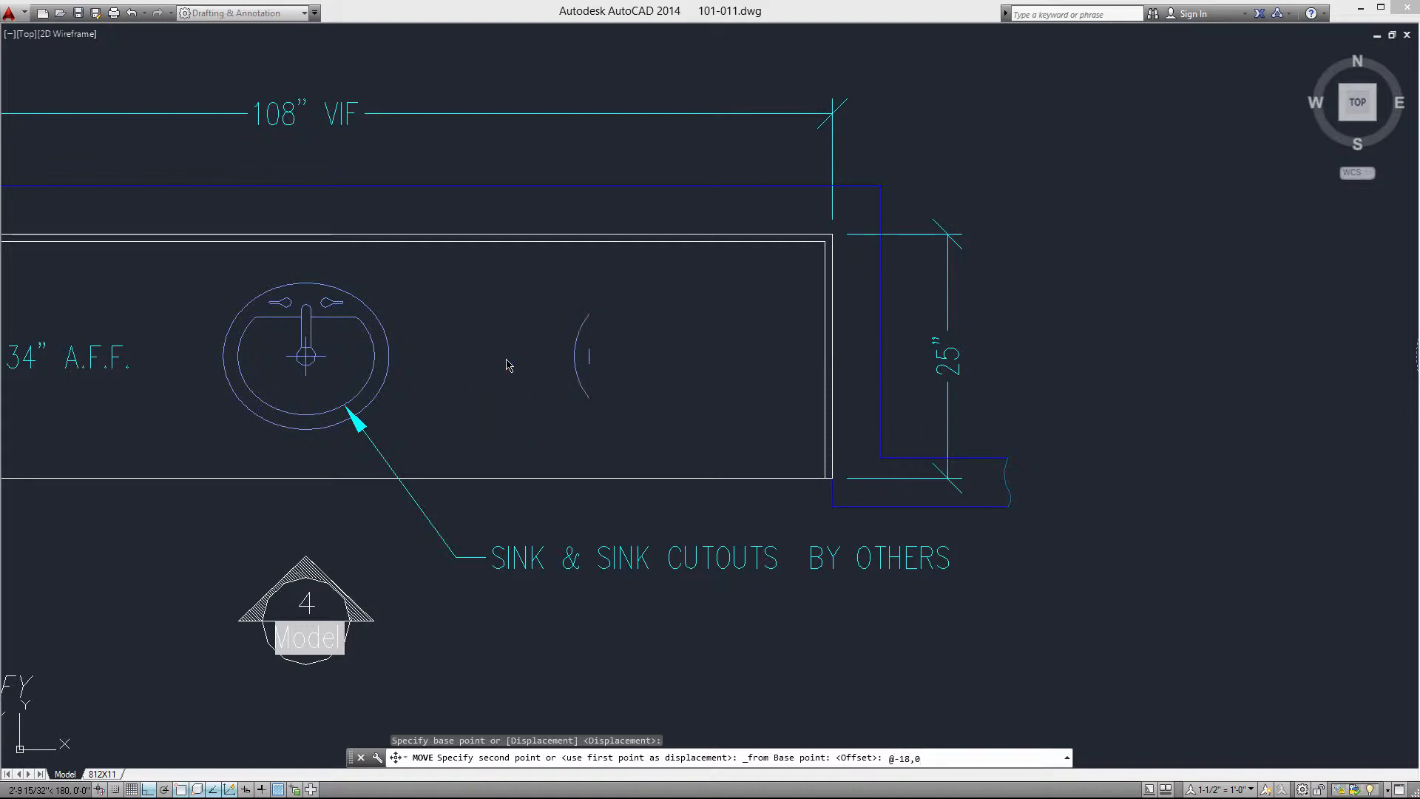
Step: Start copying the loose elevation sink, using the centerline midpoint just below the bowl as the base point
scroll(959, 252, down, 4)
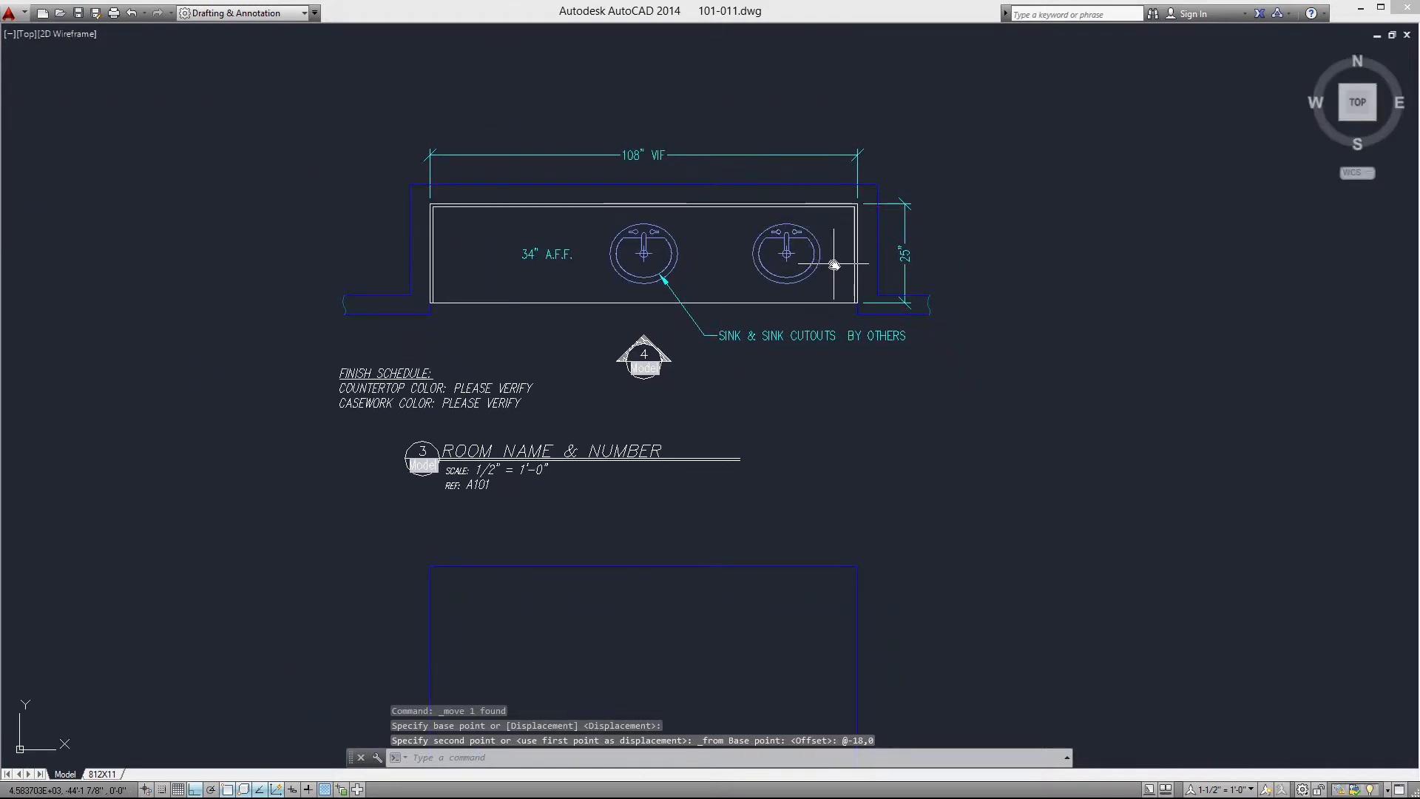
scroll(775, 165, down, 3)
scroll(854, 401, up, 3)
click(954, 533)
click(860, 353)
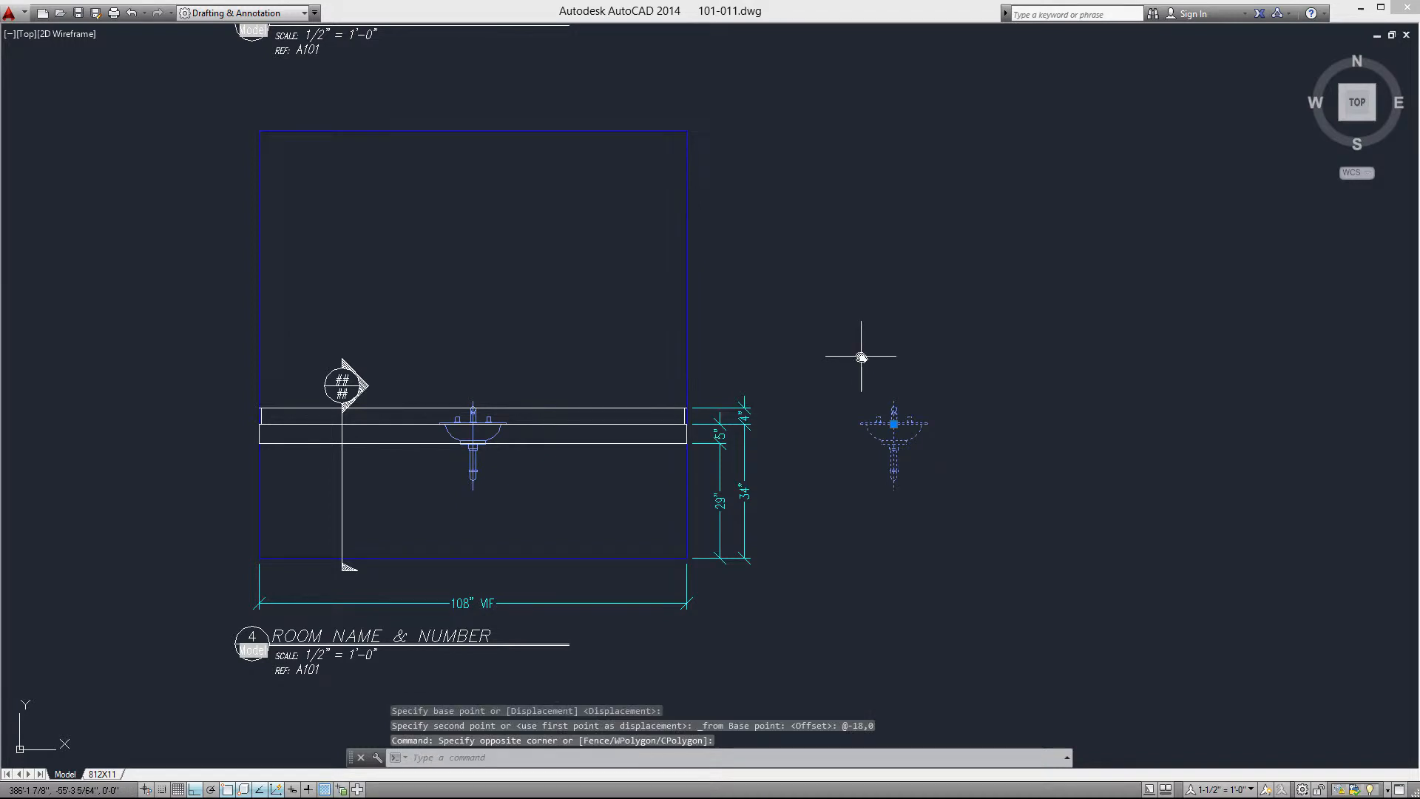
scroll(812, 441, up, 1)
scroll(812, 442, up, 1)
right_click(812, 441)
click(850, 513)
scroll(957, 417, up, 4)
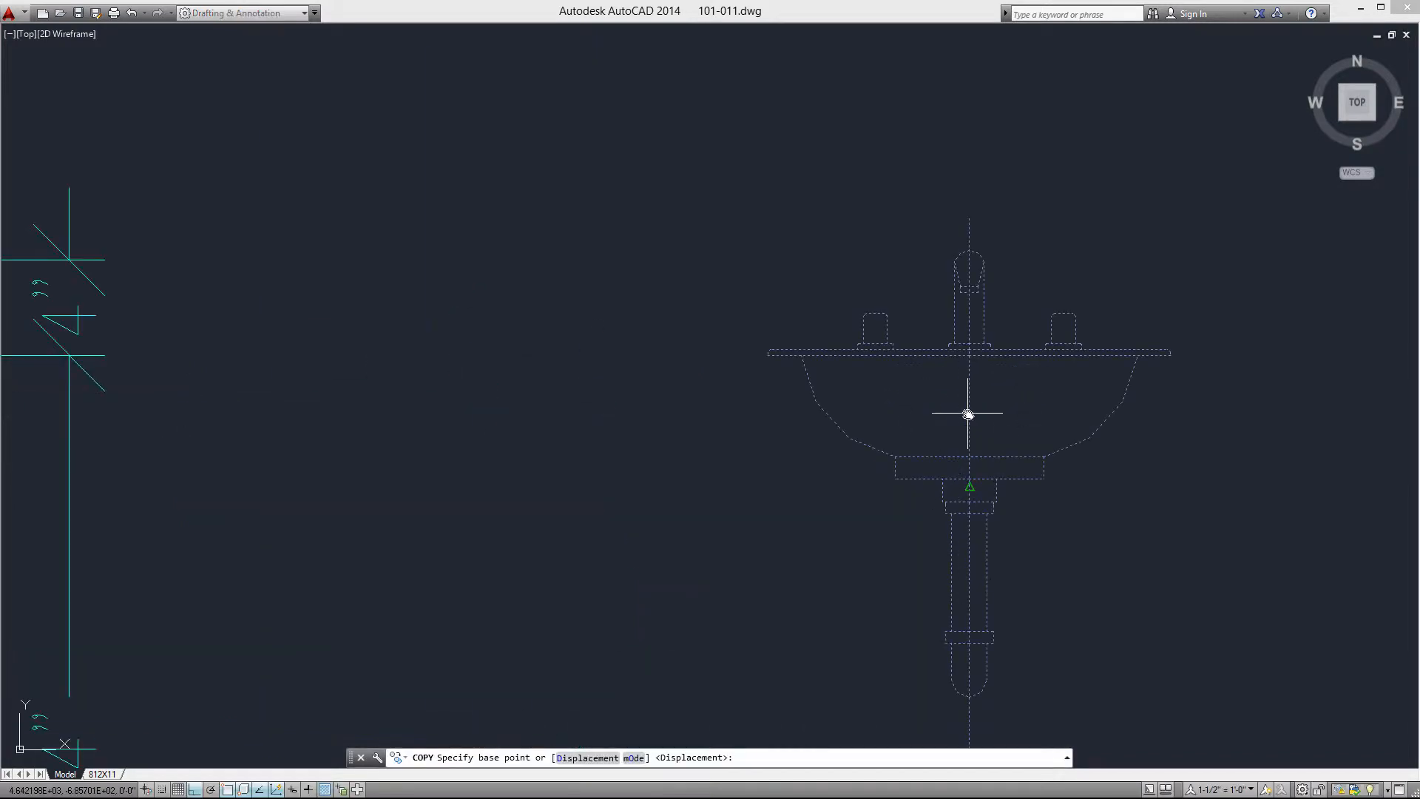
click(966, 491)
Step: Place the elevation sink copy 18" left of the countertop's right end with the From snap, and end the copy
scroll(1021, 492, down, 4)
scroll(602, 476, up, 8)
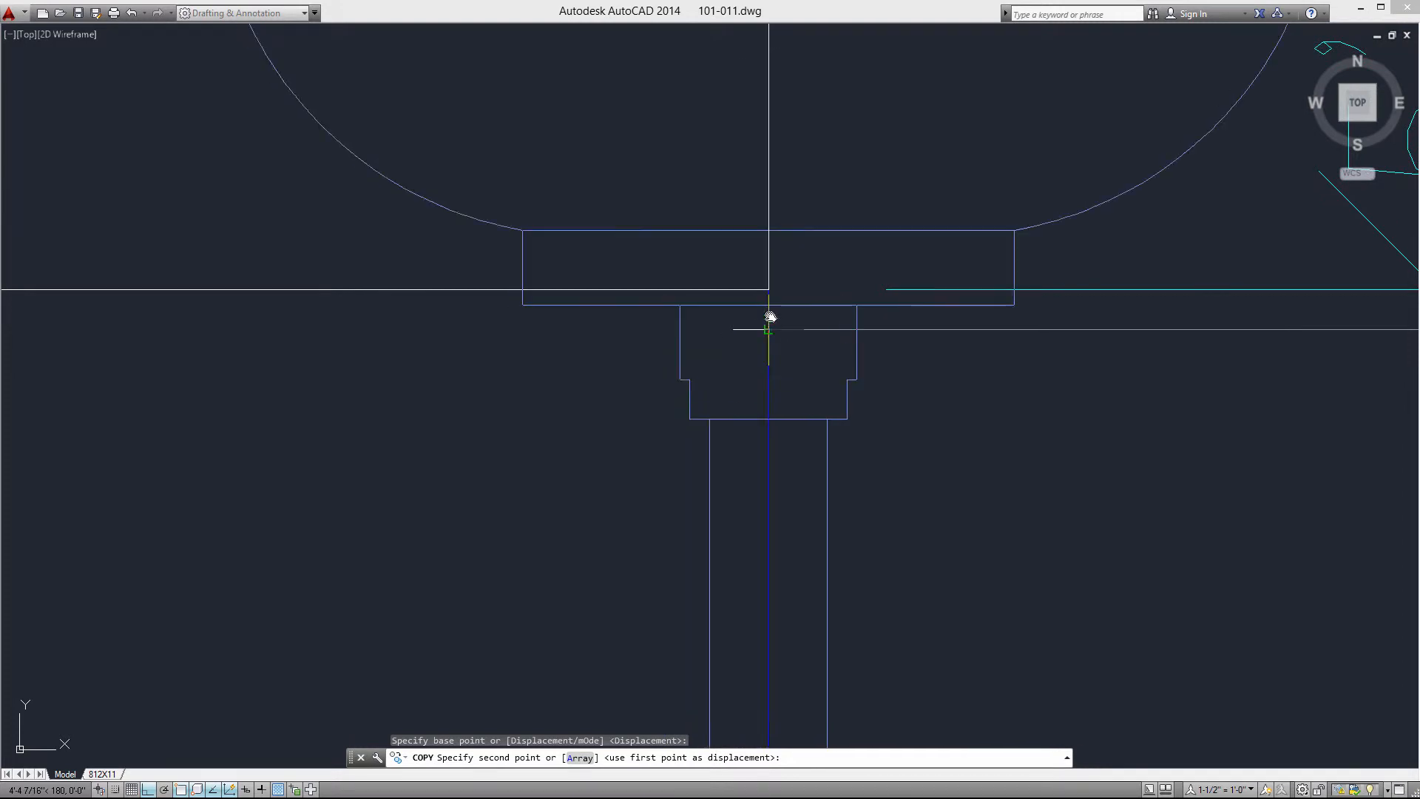
scroll(770, 318, down, 8)
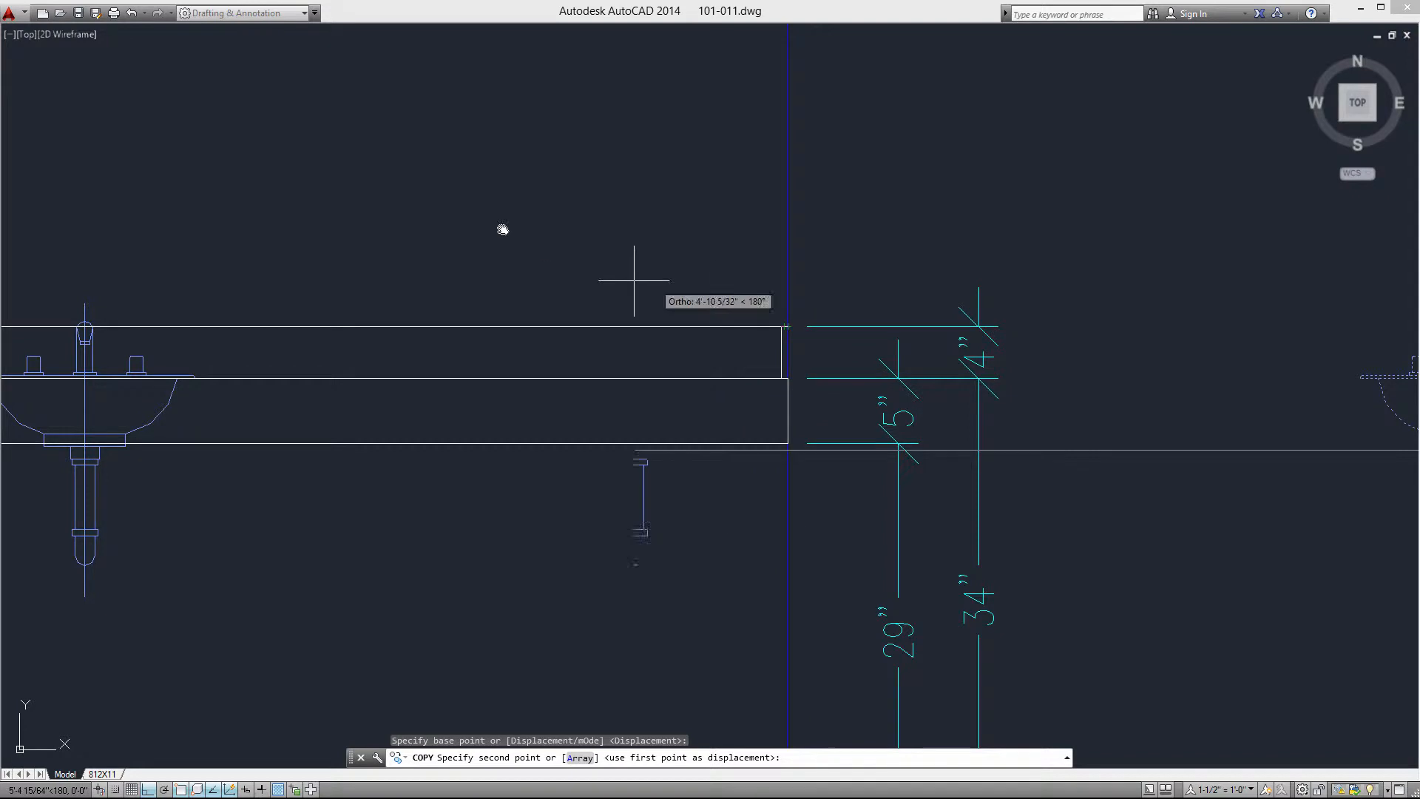
scroll(710, 409, up, 4)
scroll(710, 409, up, 4)
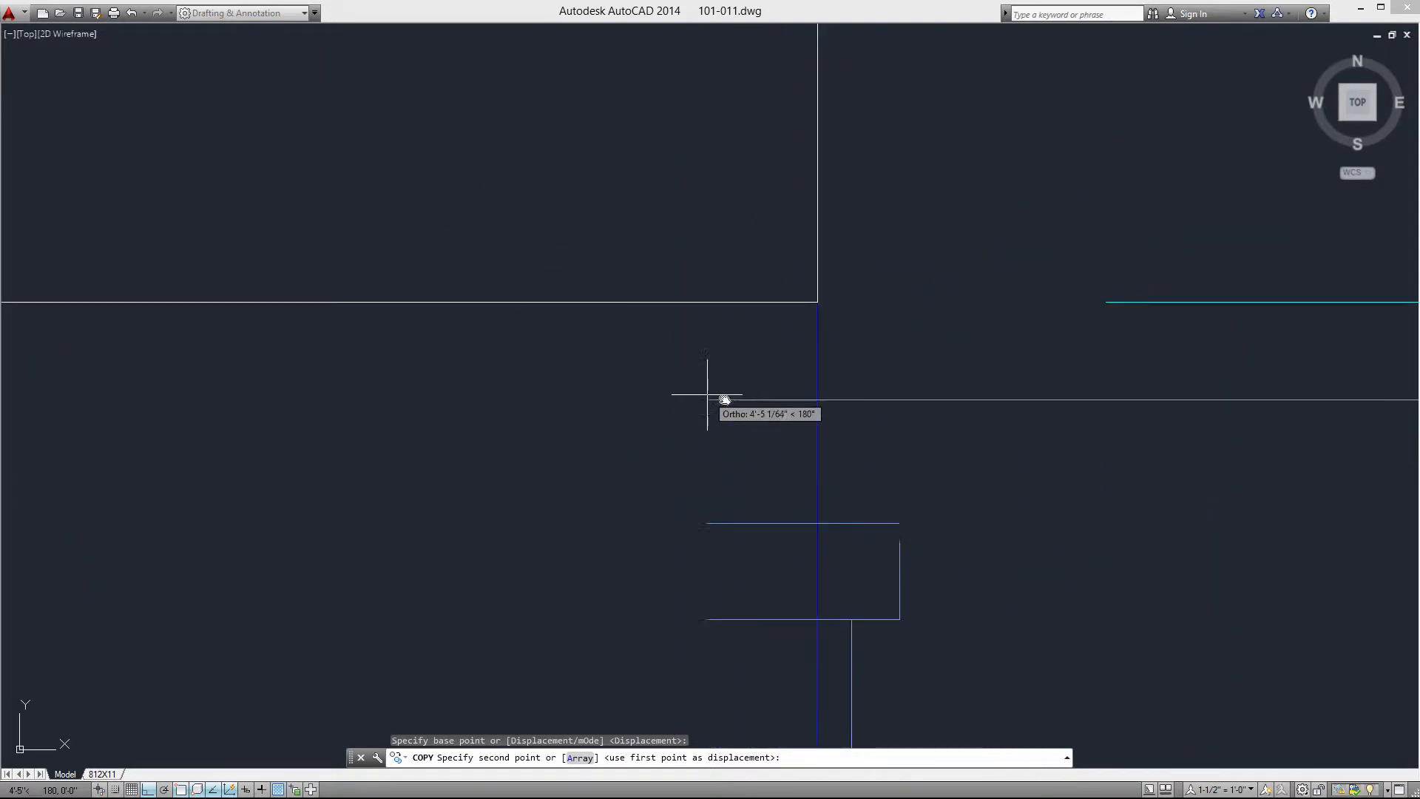
shift+right_click(791, 413)
click(821, 438)
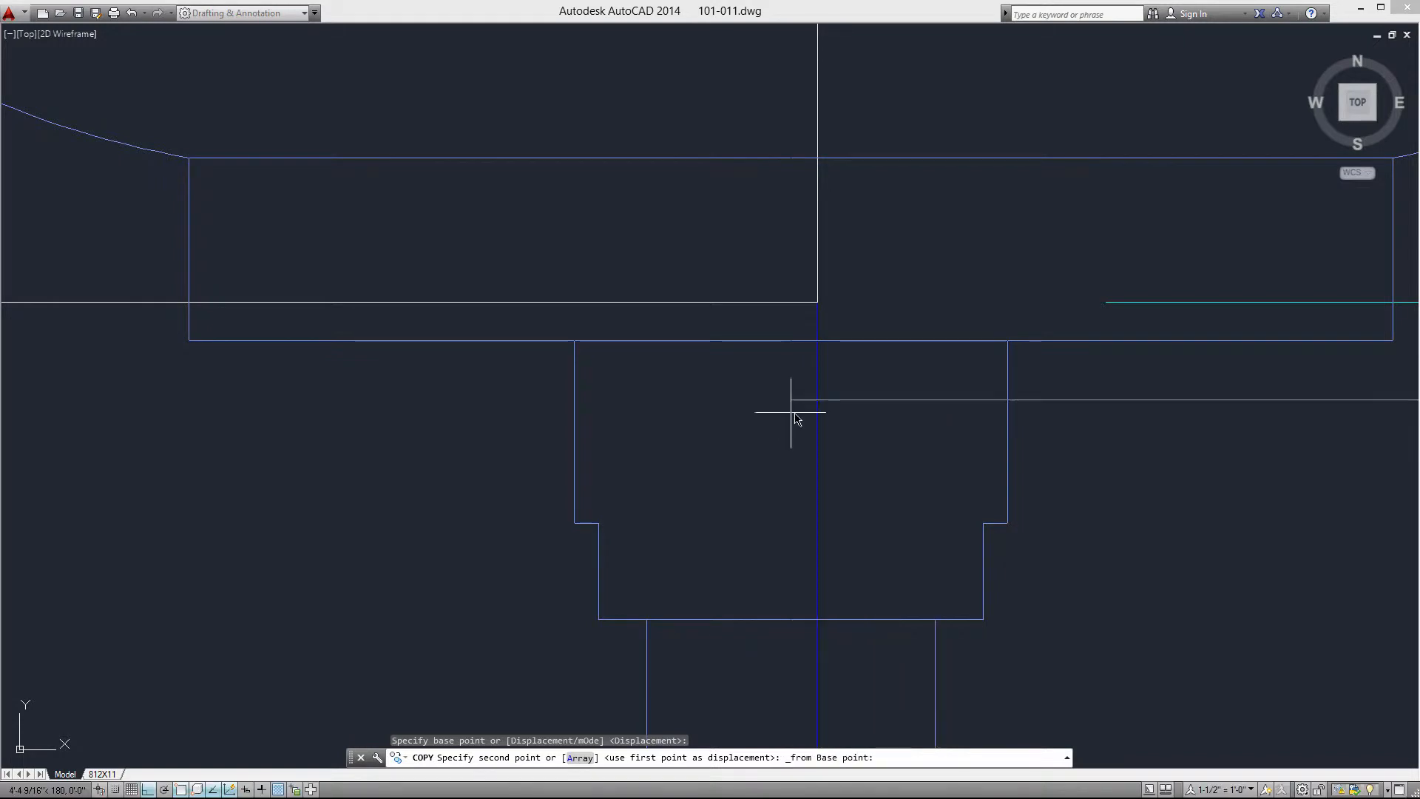
scroll(829, 415, down, 5)
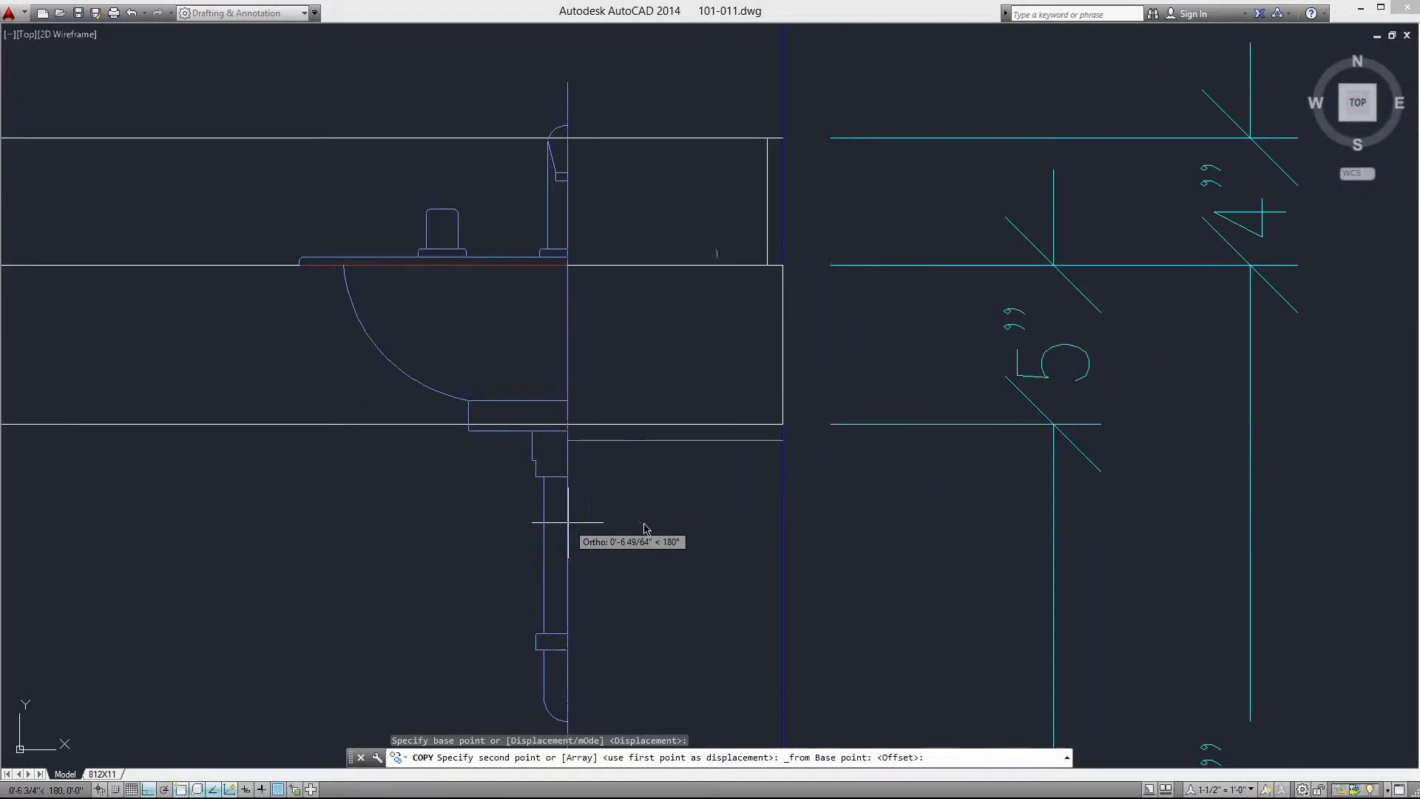
text(18)
key(Return)
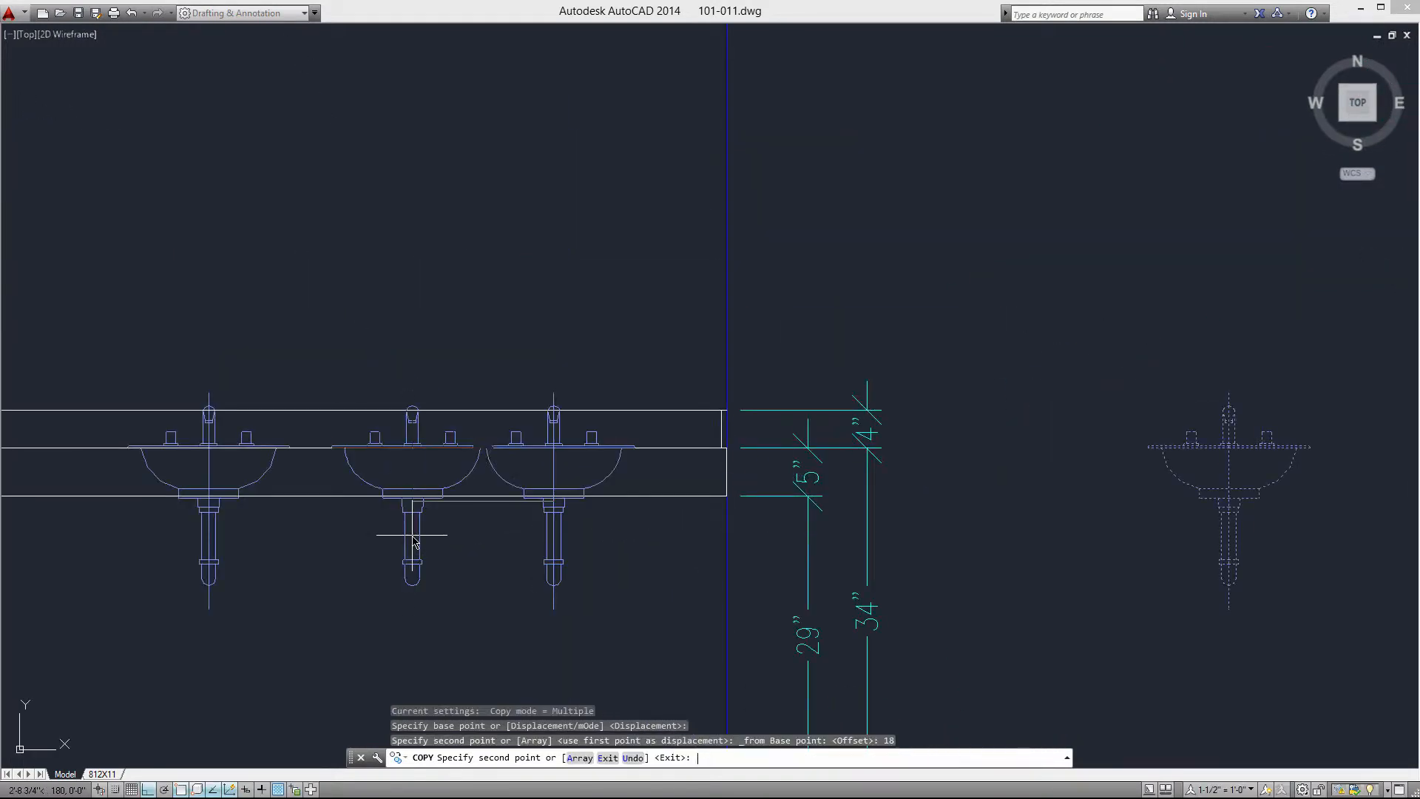
scroll(902, 396, down, 8)
scroll(817, 481, up, 6)
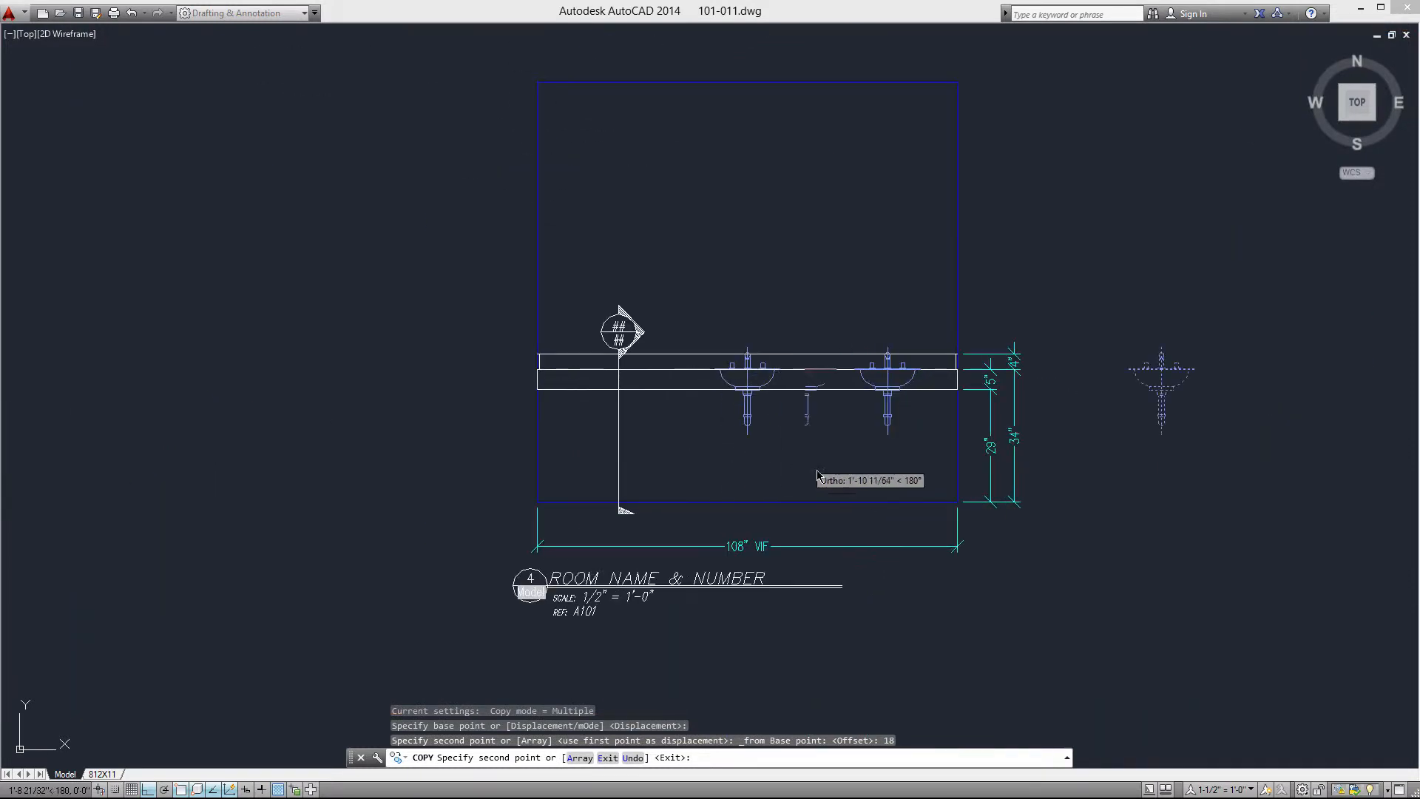
key(Escape)
Step: Select the right-hand sink in both the plan view and the elevation with crossing selections
scroll(785, 449, down, 6)
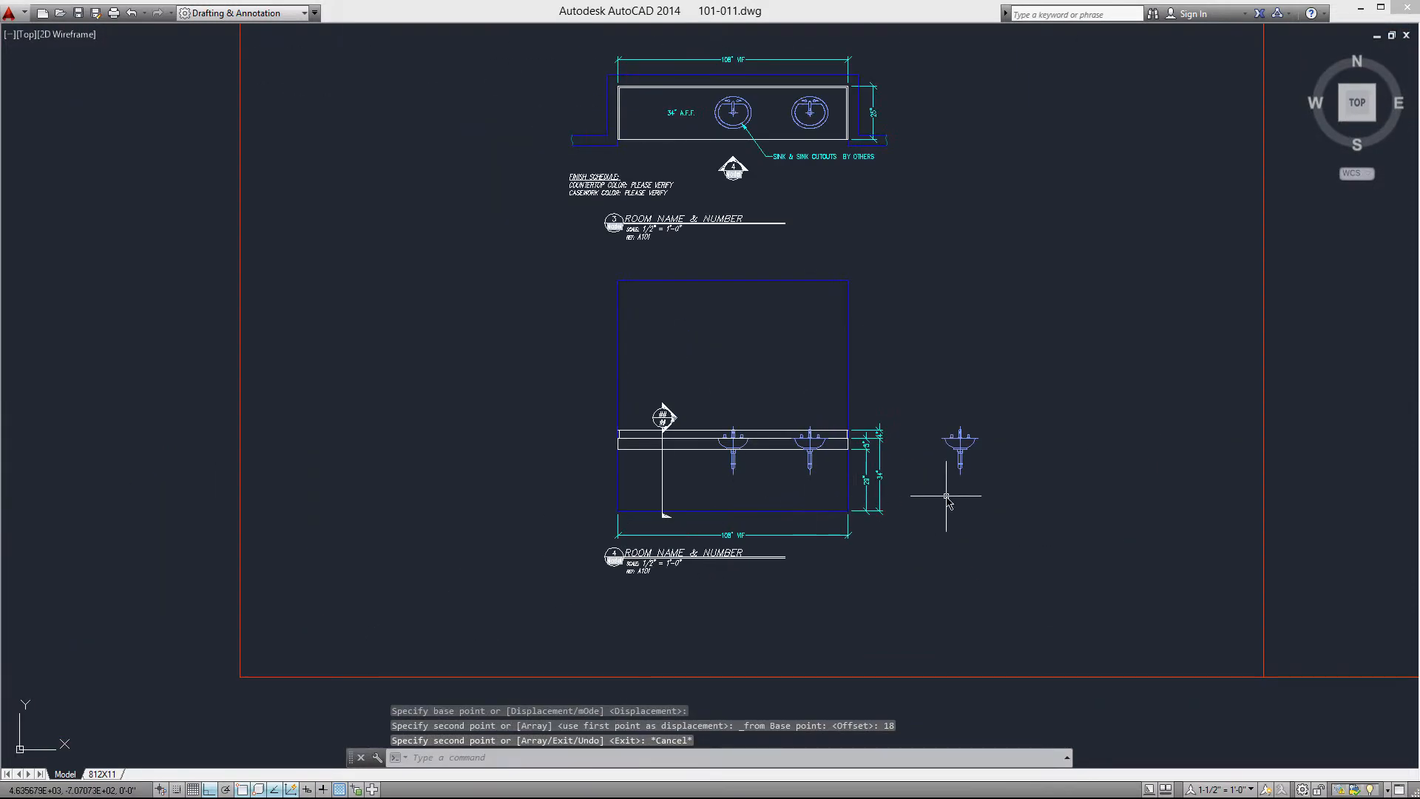
scroll(849, 179, up, 8)
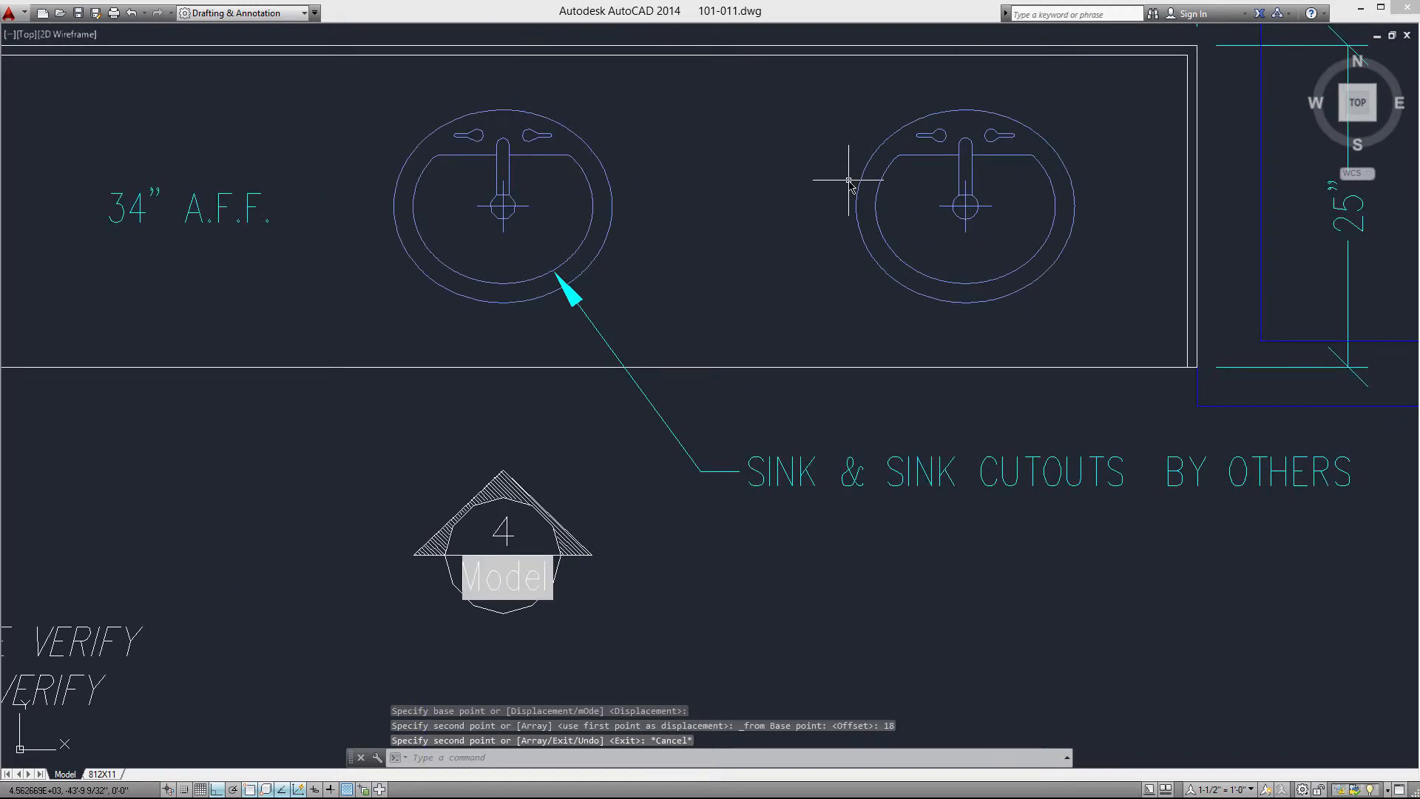
click(916, 234)
click(848, 175)
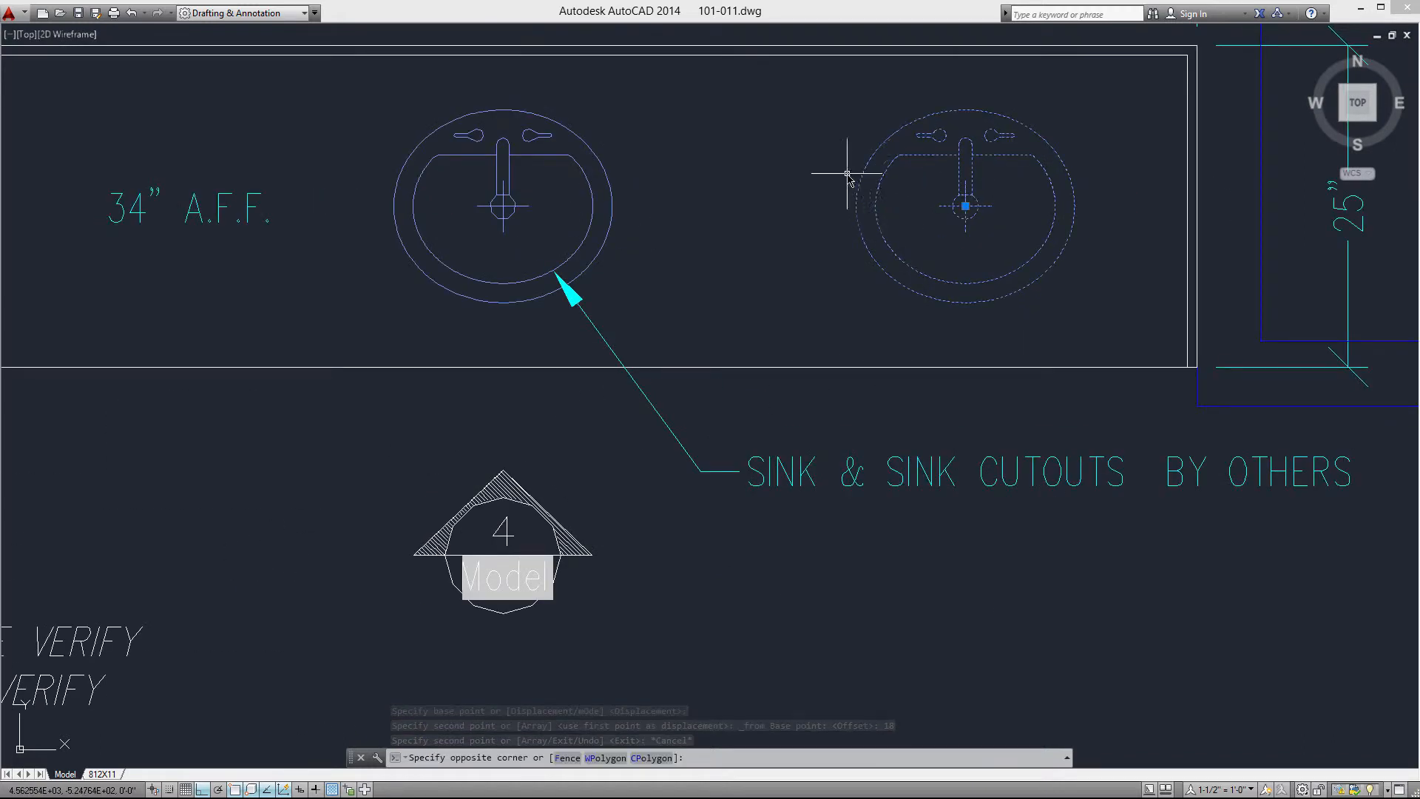
scroll(871, 175, down, 5)
scroll(863, 396, down, 3)
scroll(1008, 406, up, 5)
click(1019, 383)
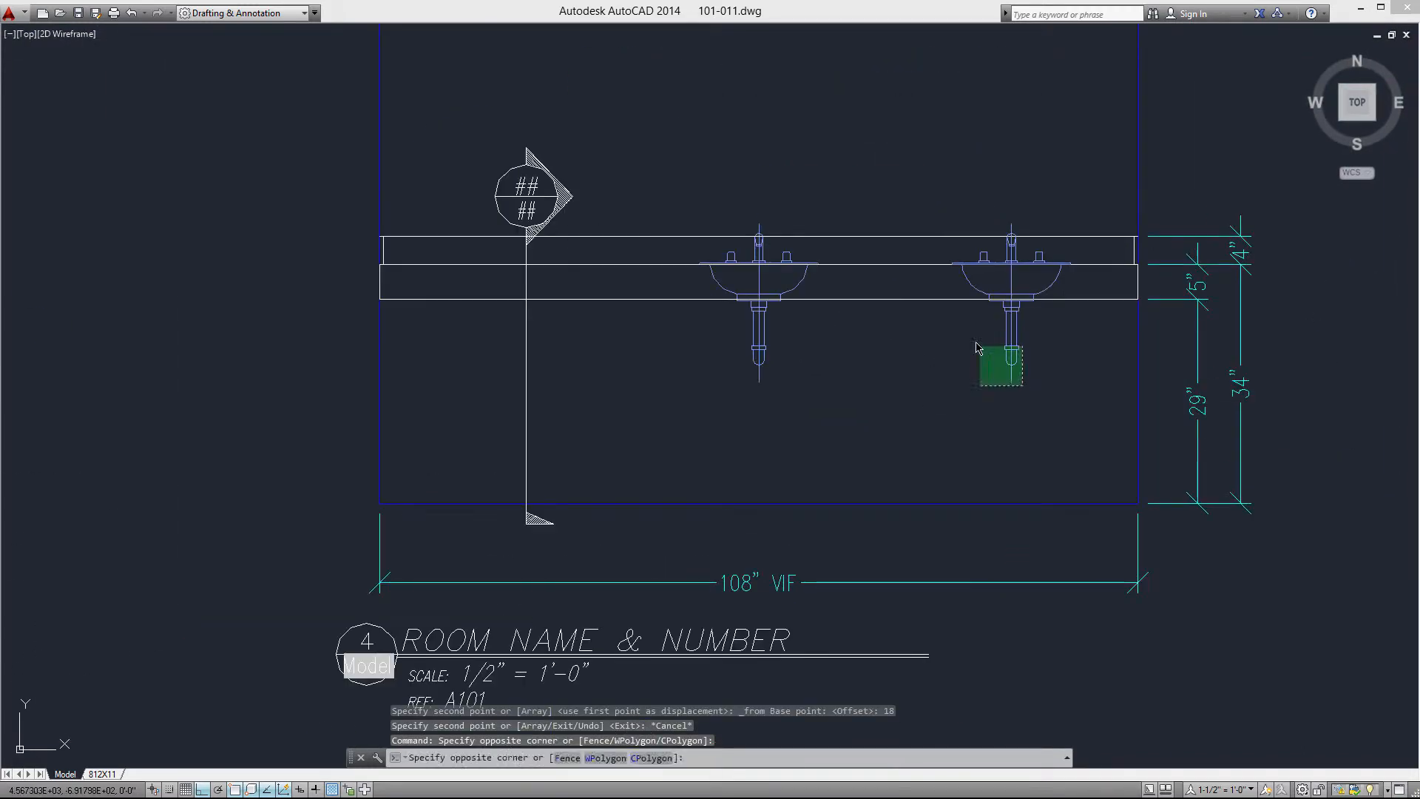
click(976, 342)
right_click(976, 344)
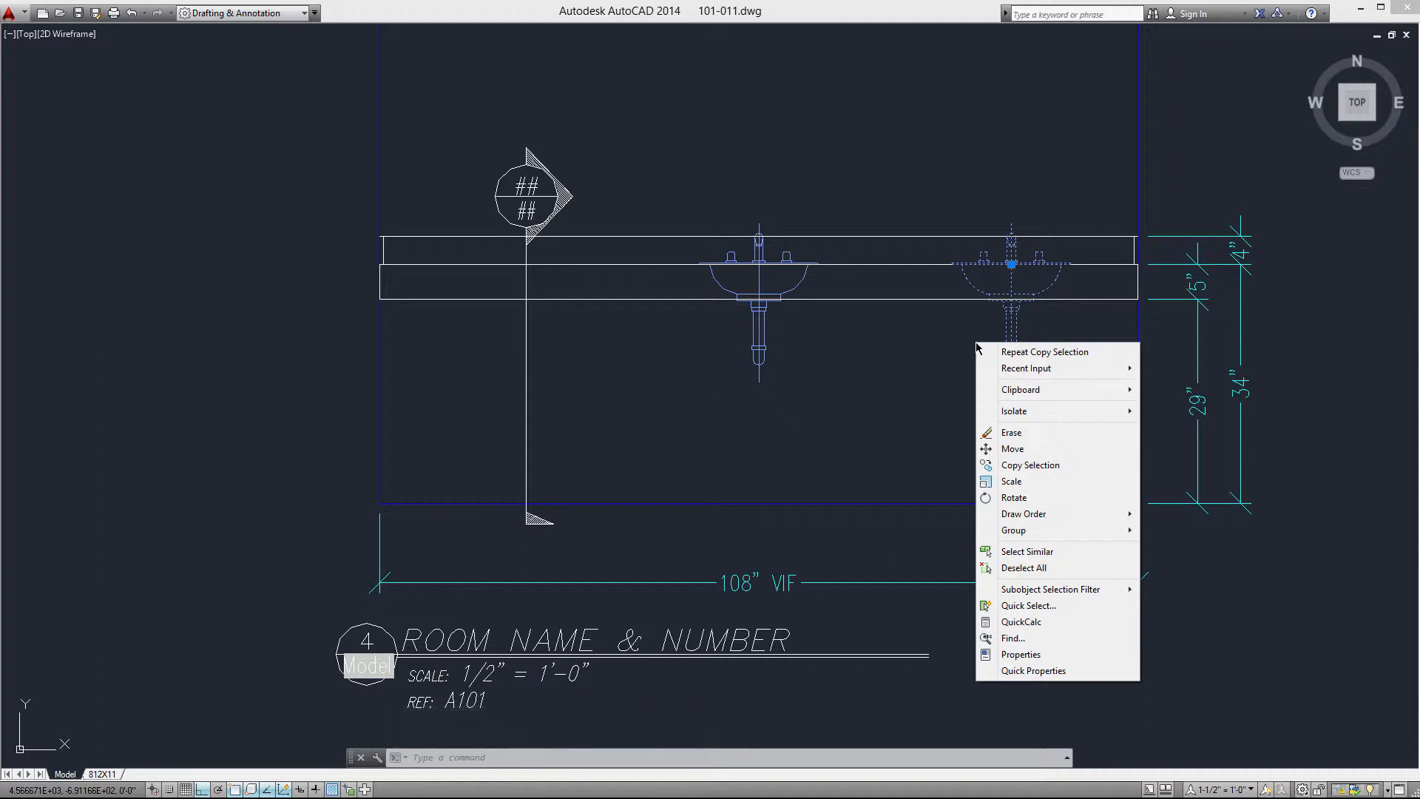
click(931, 366)
Step: Start moving the selected plan and elevation sinks, using the lower endpoint of the elevation sink's centerline as the base point
scroll(909, 384, down, 5)
scroll(905, 370, up, 2)
scroll(902, 362, down, 5)
scroll(897, 429, up, 4)
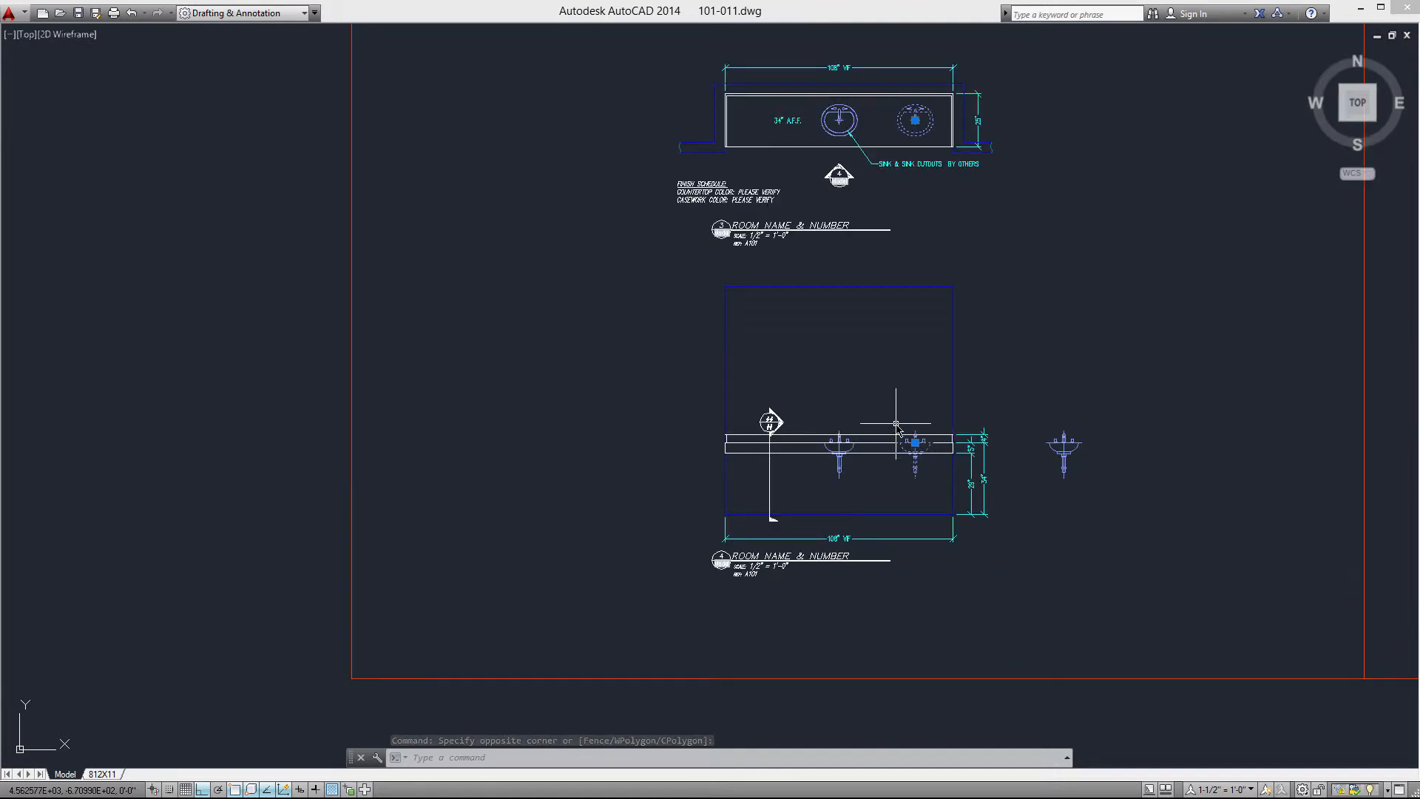
right_click(896, 424)
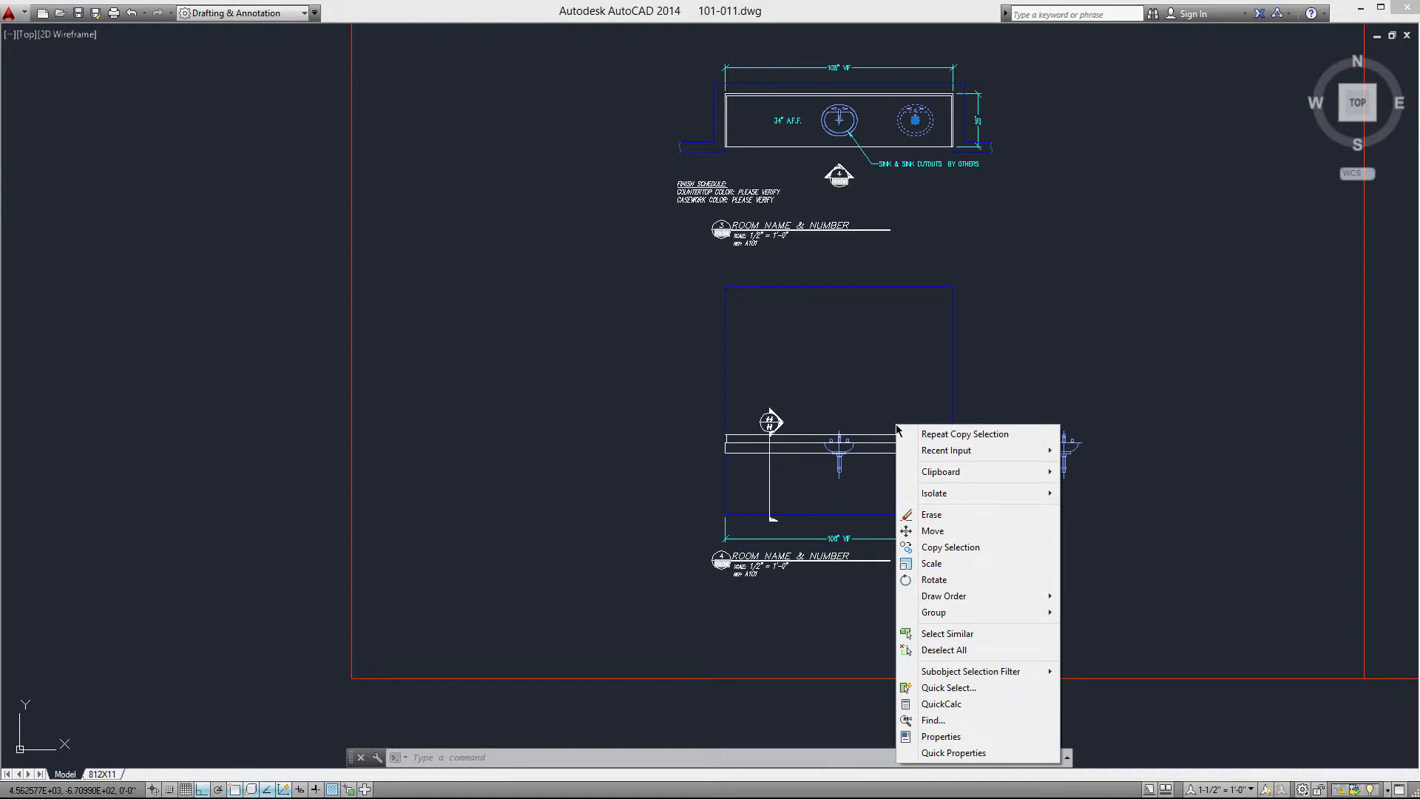
click(933, 530)
scroll(913, 442, up, 5)
scroll(912, 442, up, 5)
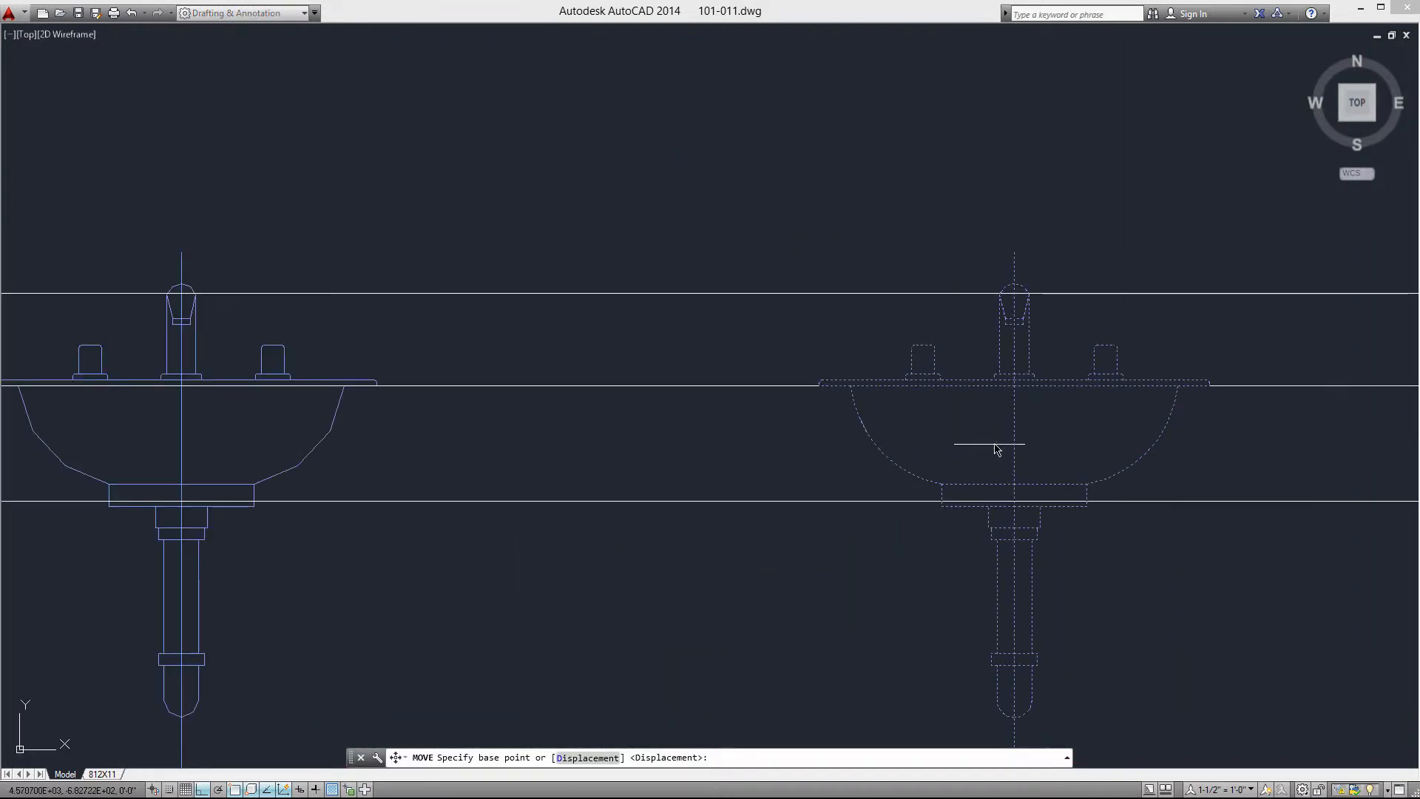
scroll(1016, 522, down, 2)
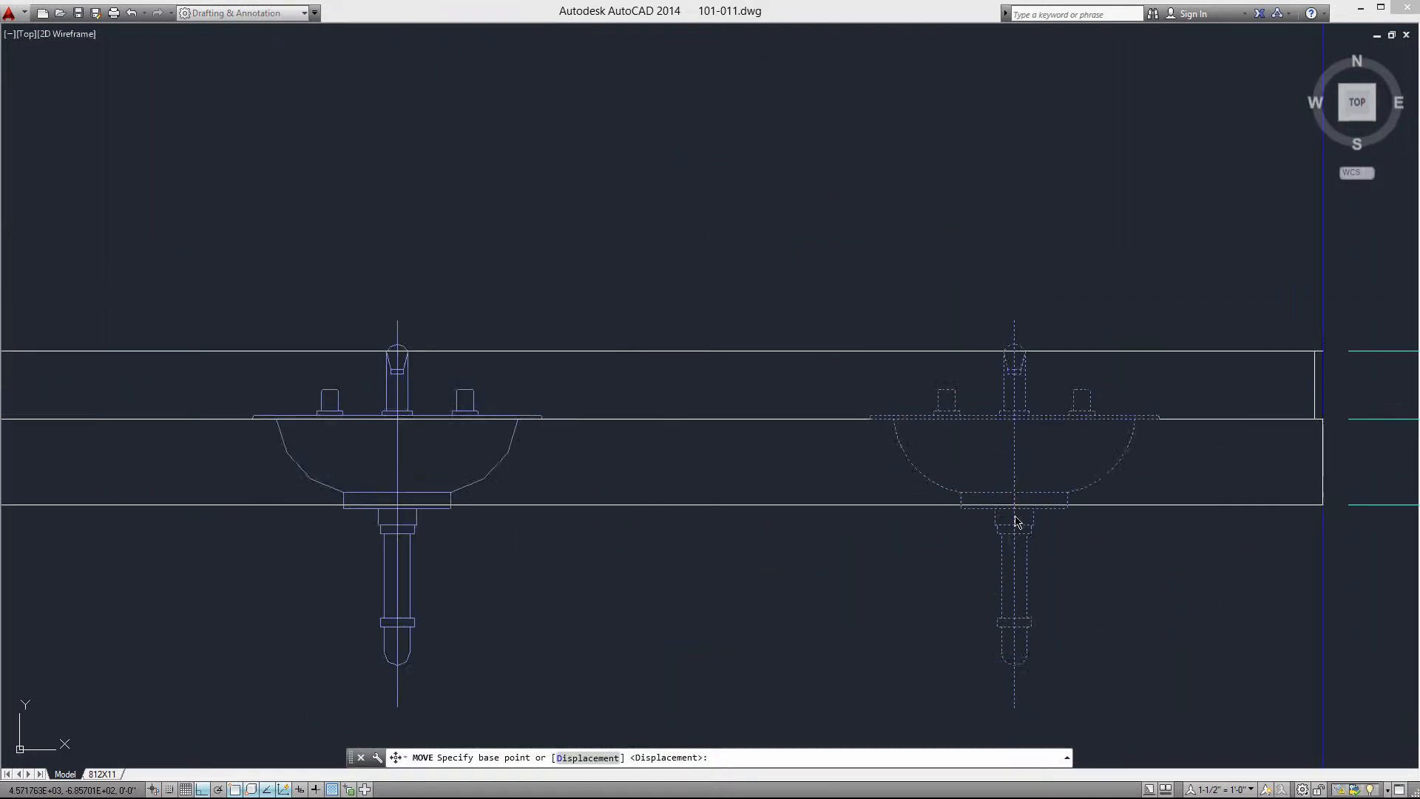
click(1012, 610)
scroll(1012, 610, down, 3)
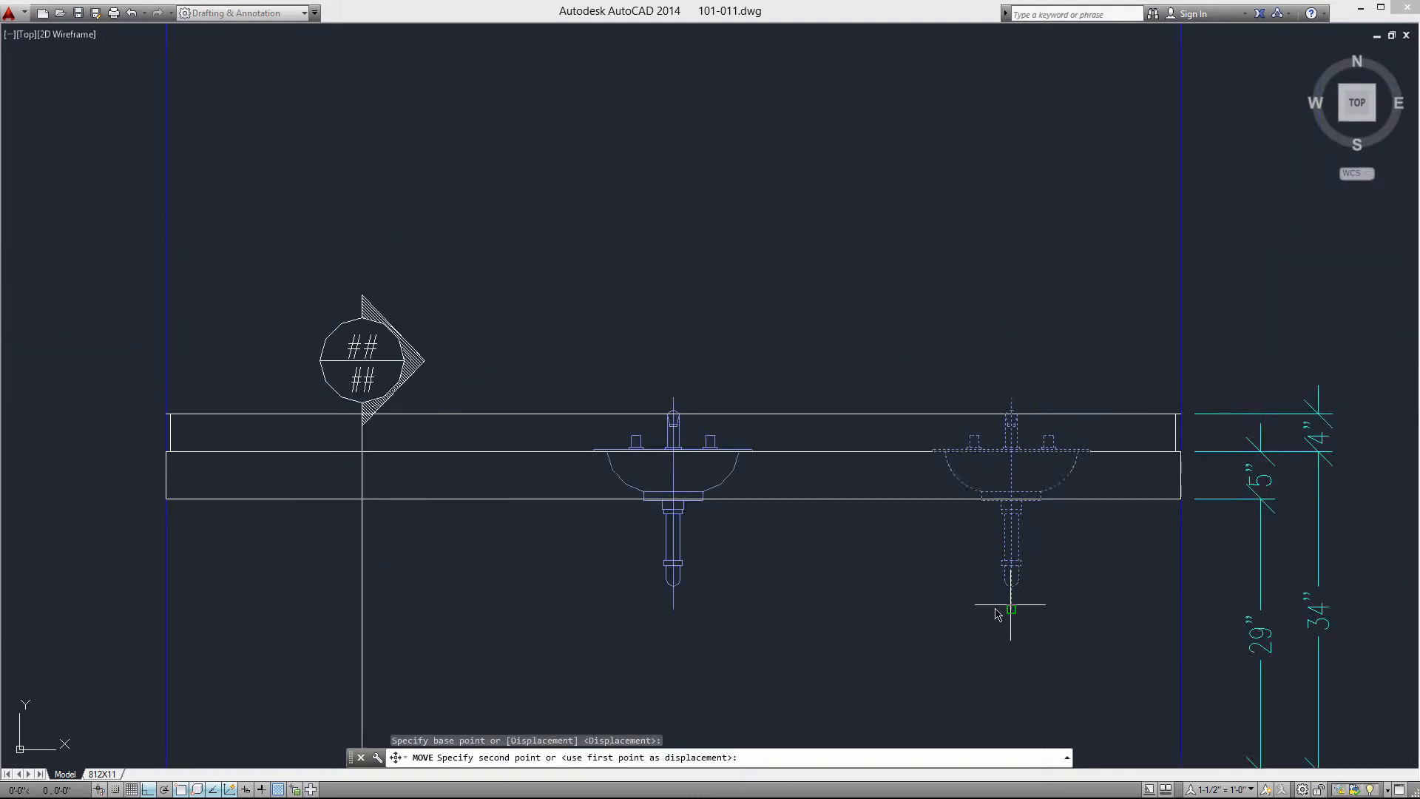
Step: Place the sinks 30" to the right of the middle sink's lower centerline endpoint with the From snap
click(838, 627)
scroll(721, 647, up, 3)
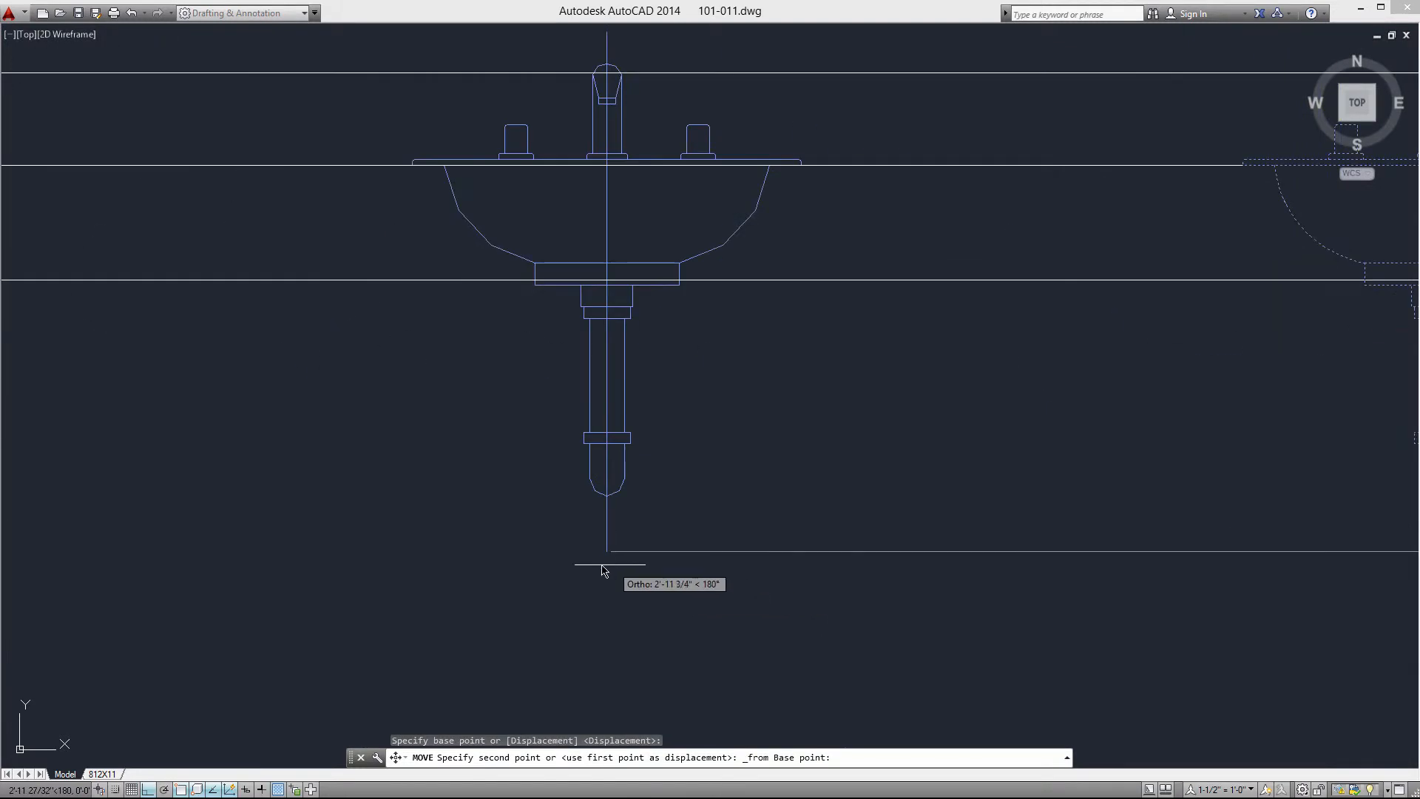
click(606, 551)
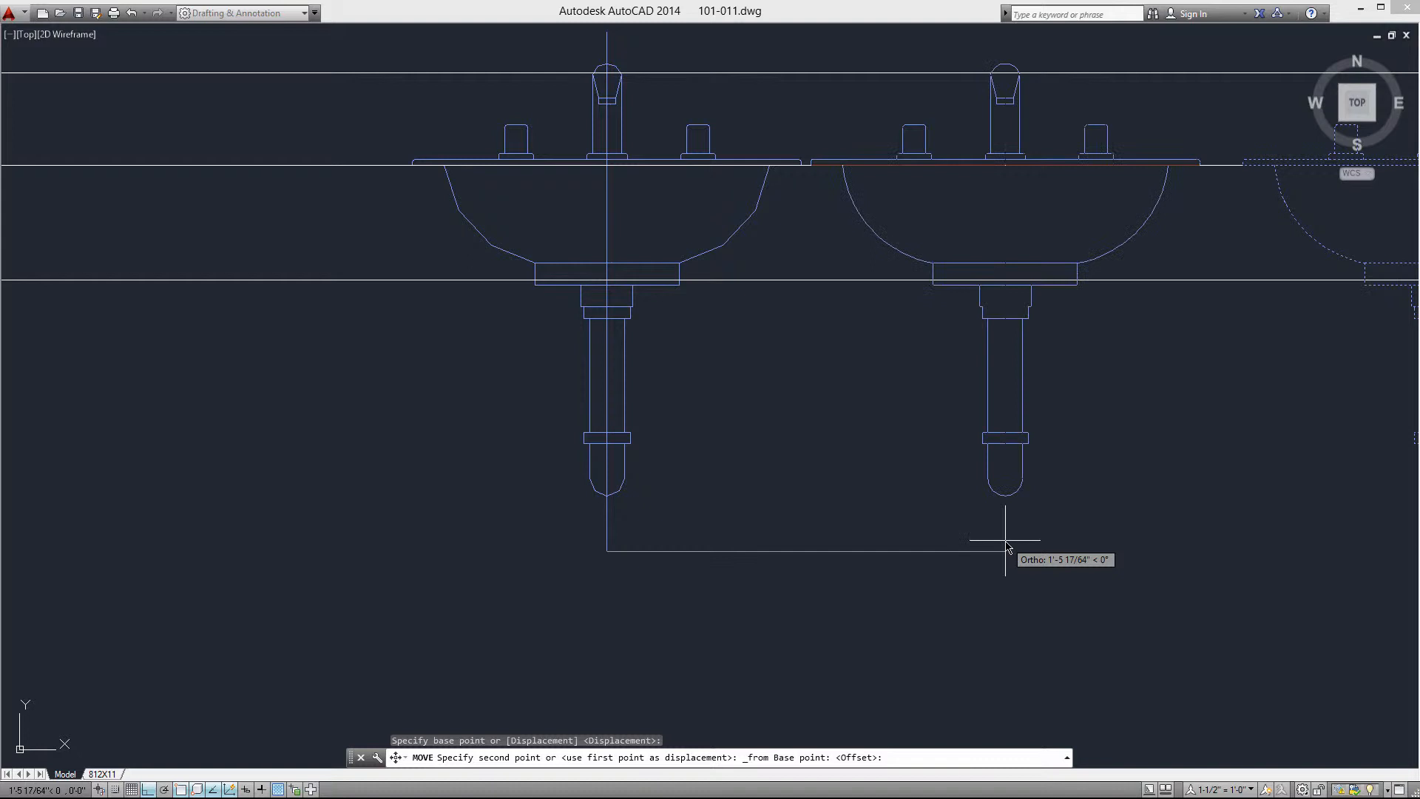
text(30)
key(Return)
scroll(828, 584, down, 8)
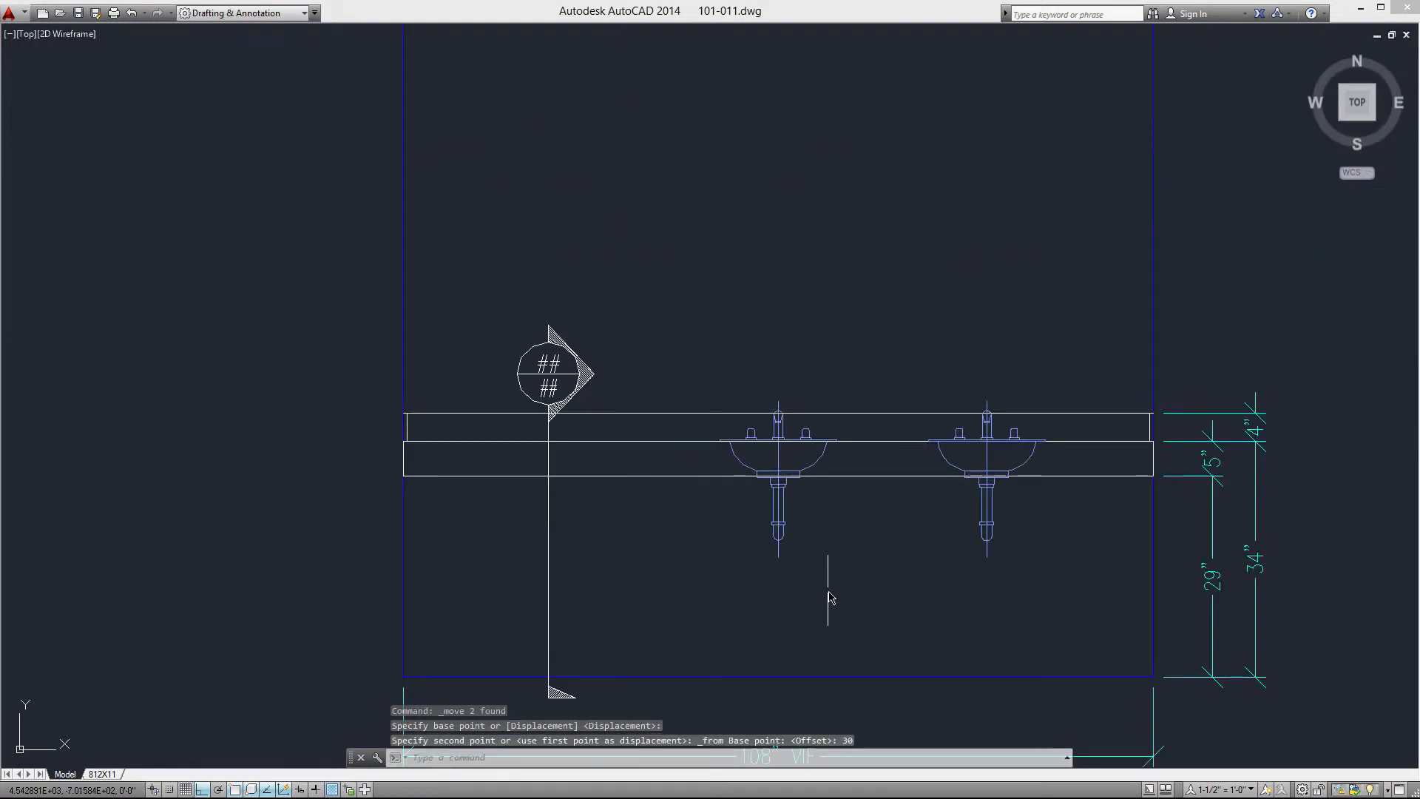
Step: Add a horizontal linear dimension between the centers of the two plan-view sinks, with the dimension line below their centers
scroll(834, 285, up, 6)
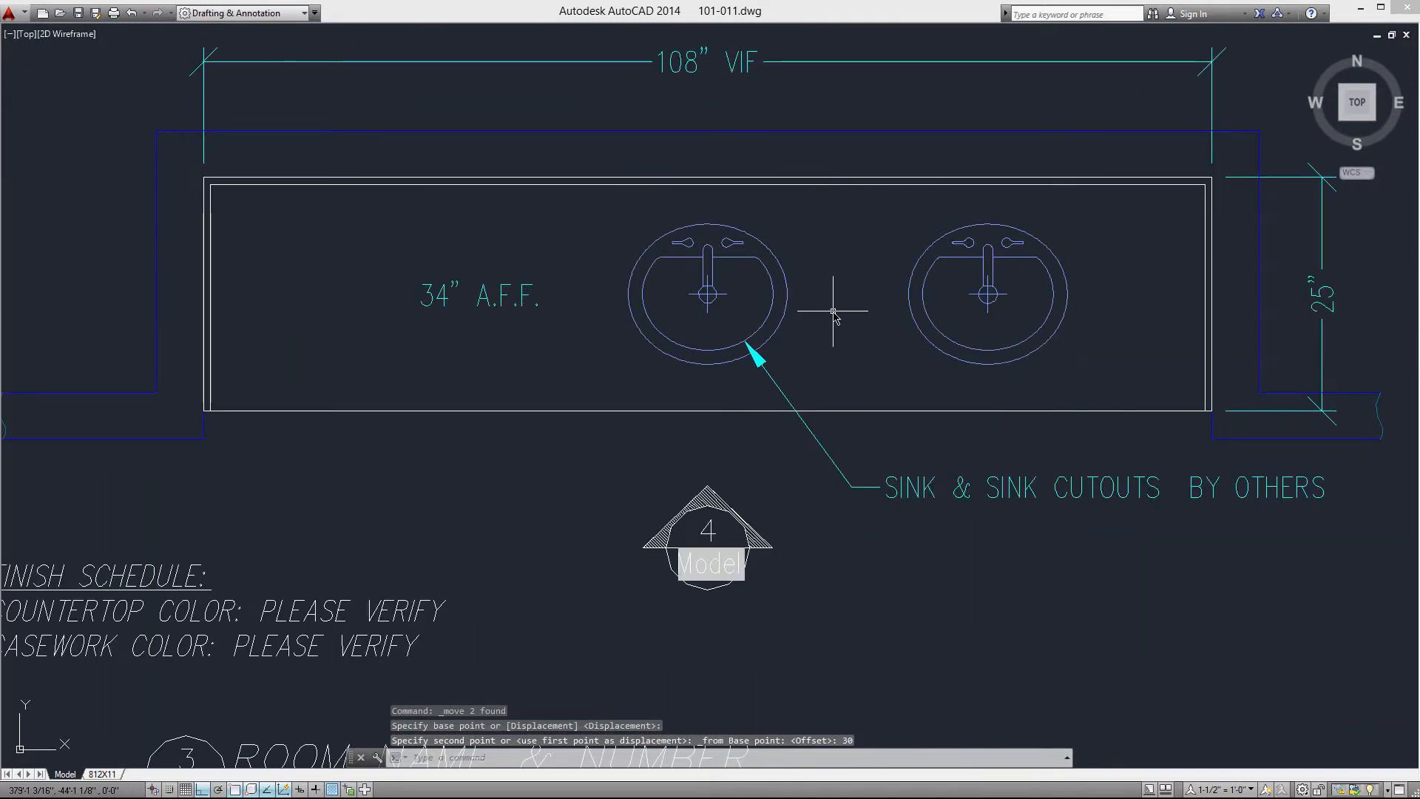
text(dli)
key(Return)
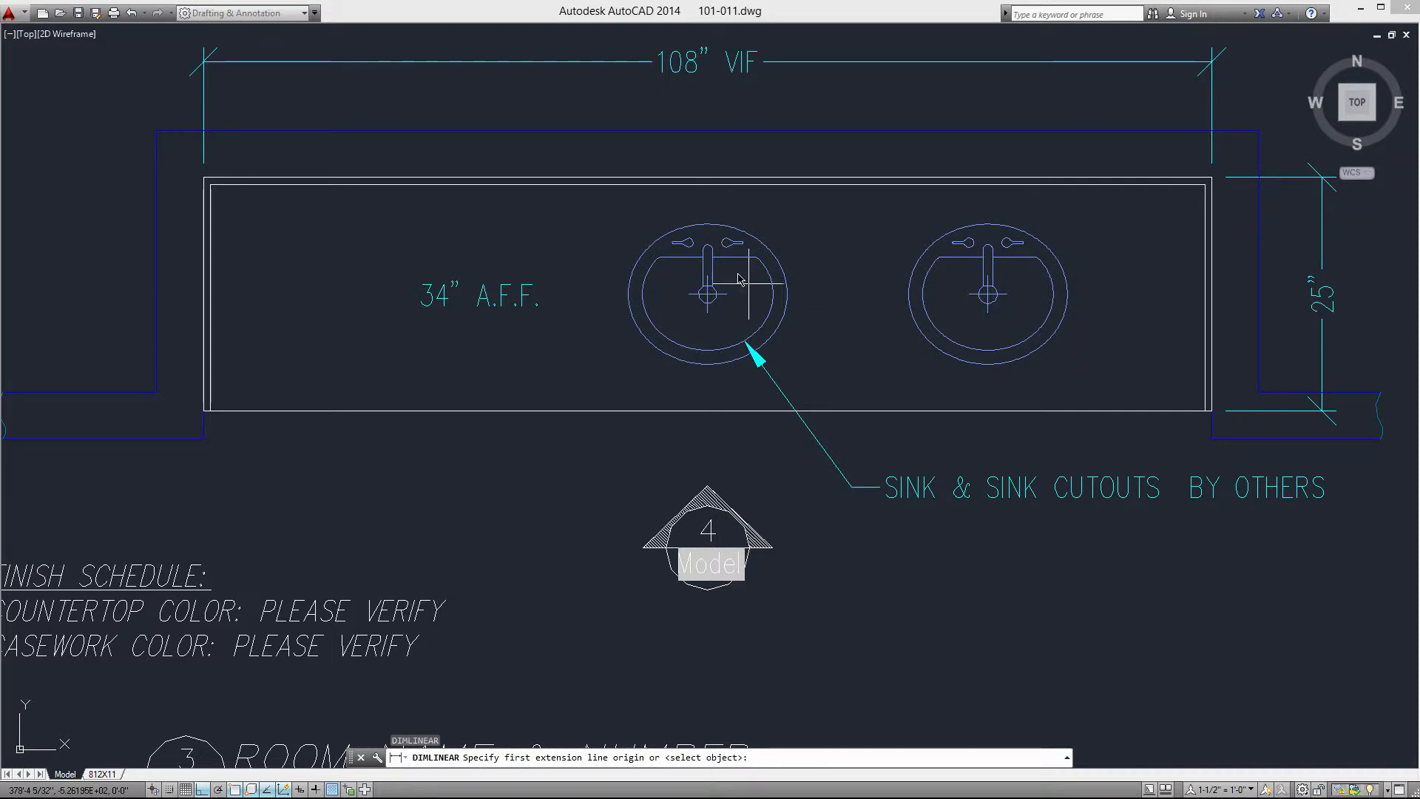
scroll(708, 311, up, 5)
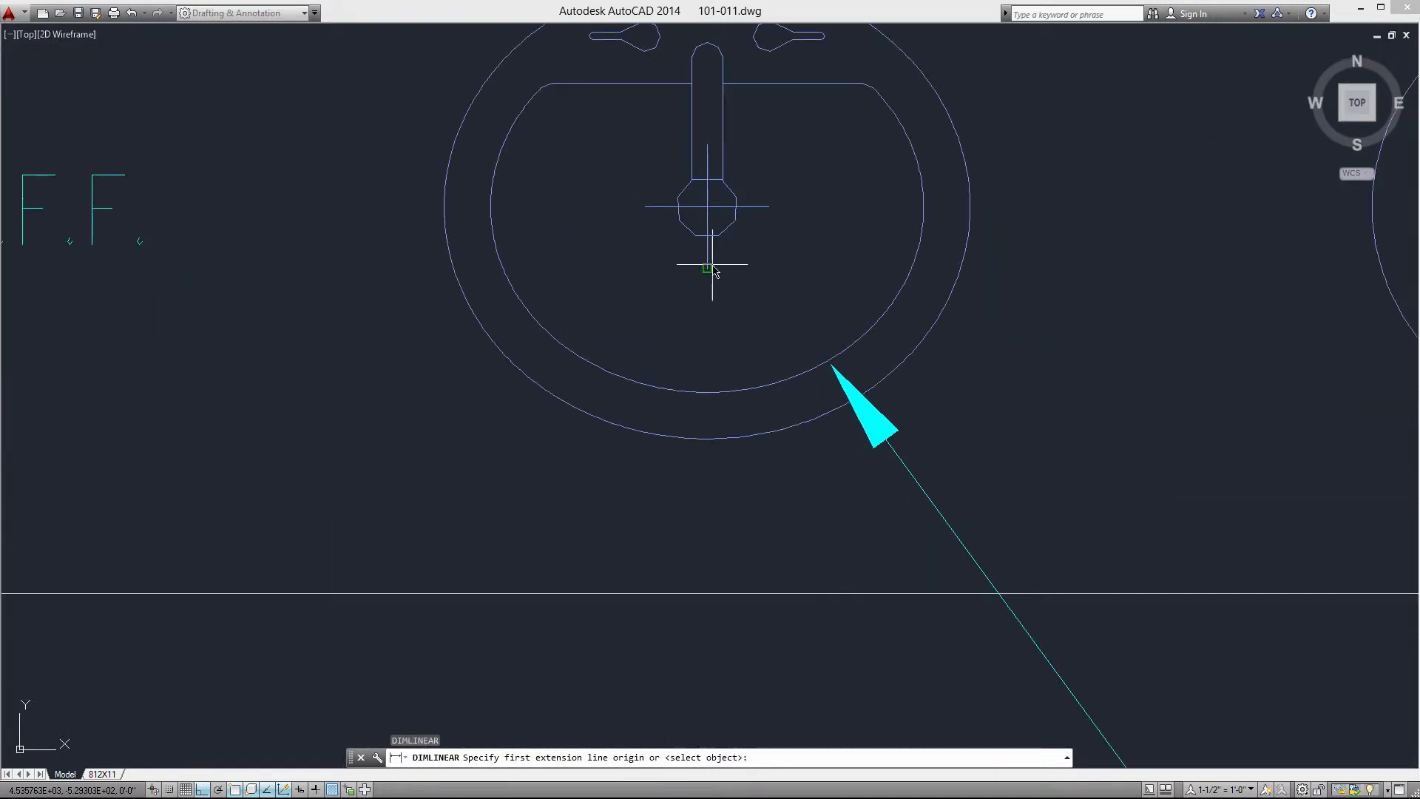
click(708, 294)
scroll(710, 296, down, 3)
click(1086, 243)
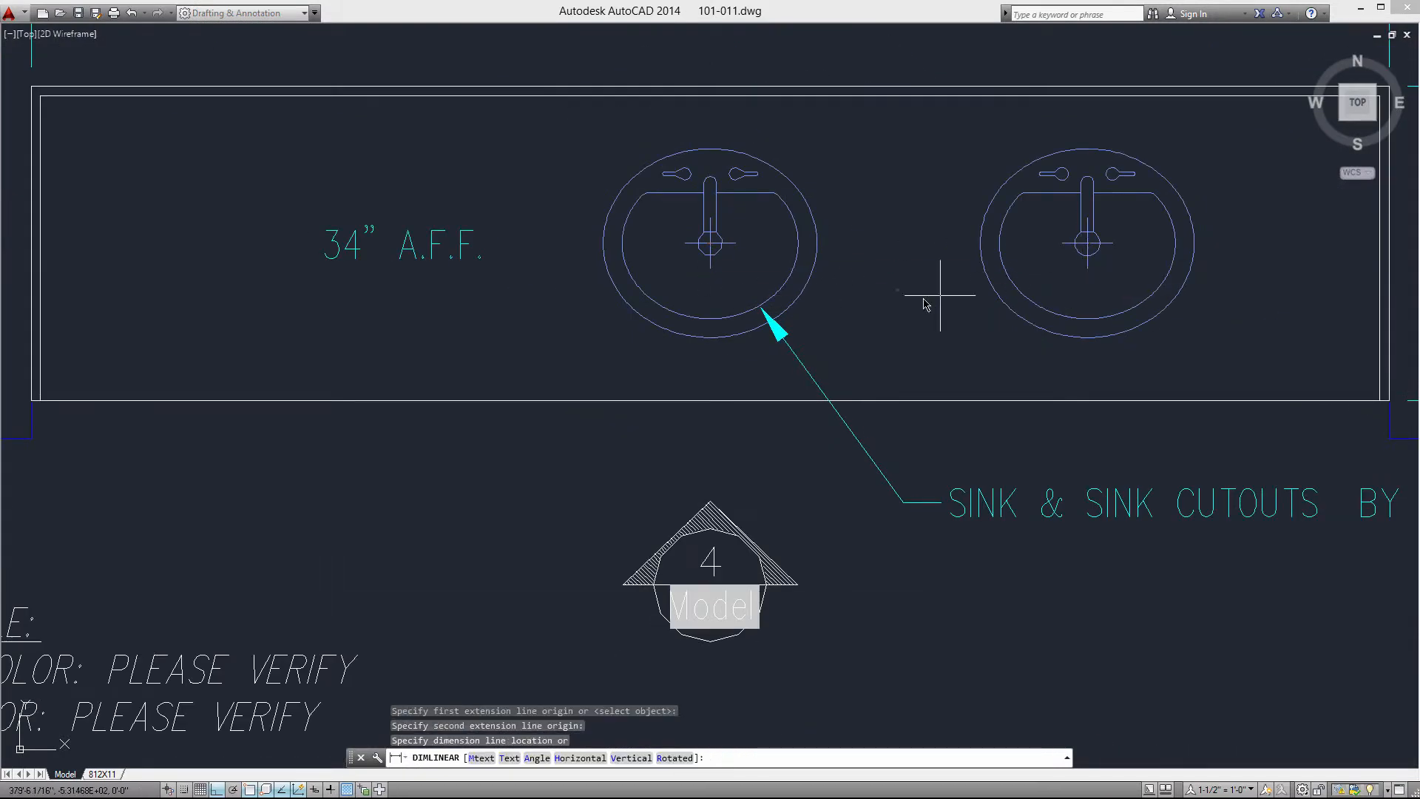
click(898, 298)
scroll(885, 298, up, 5)
scroll(867, 337, down, 5)
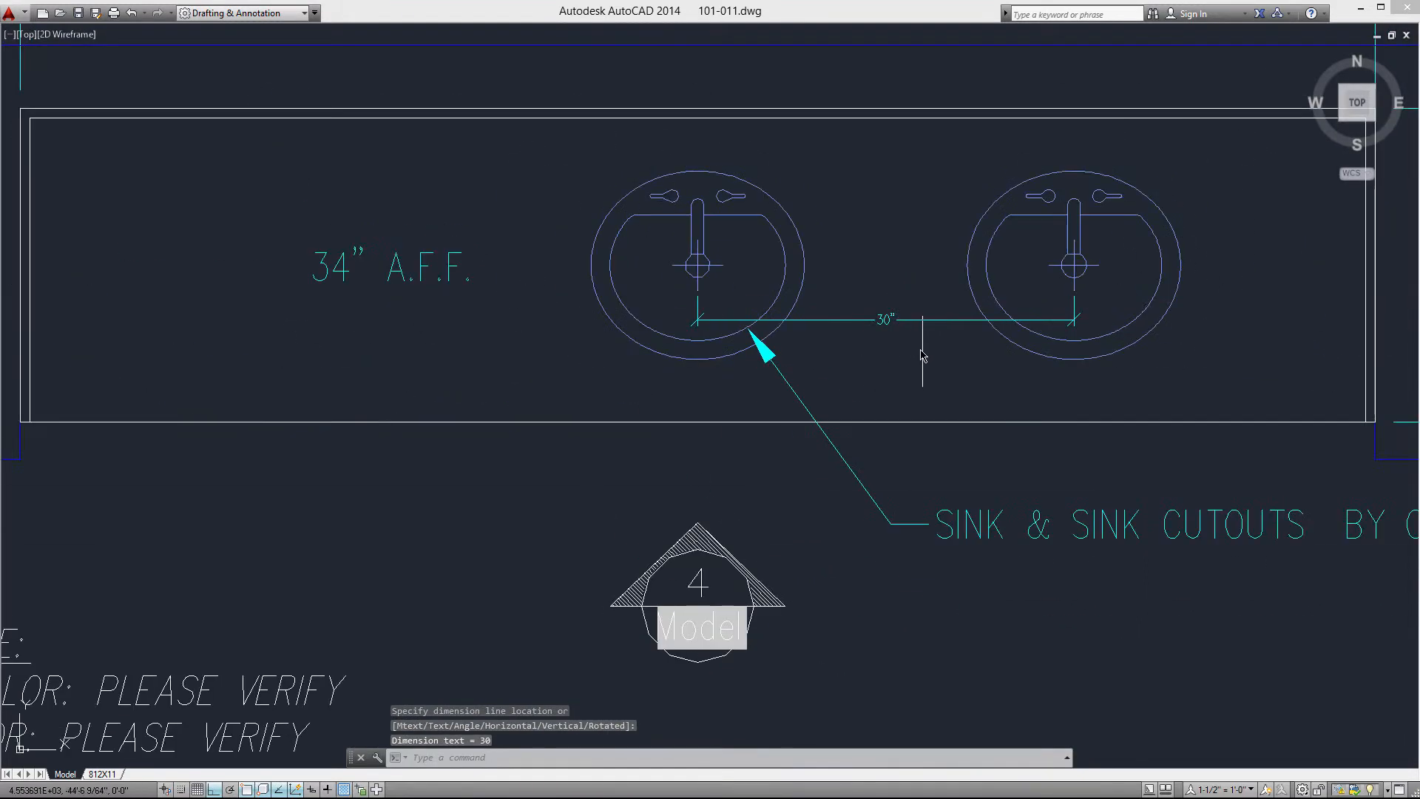
Step: Start moving the loose door pull beside the cabinet section, using the centerline point on its mounting side as the base point
scroll(863, 244, down, 3)
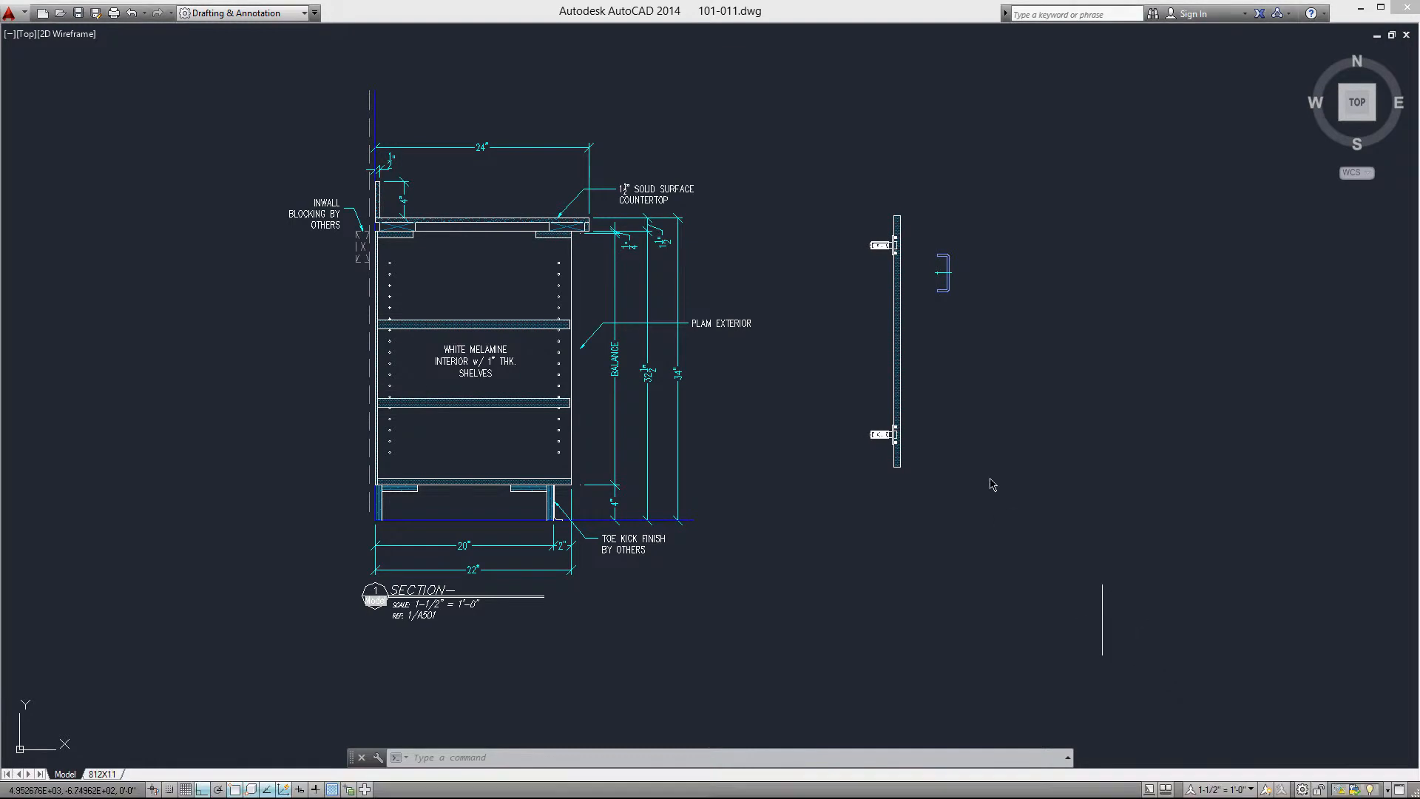
scroll(947, 273, up, 3)
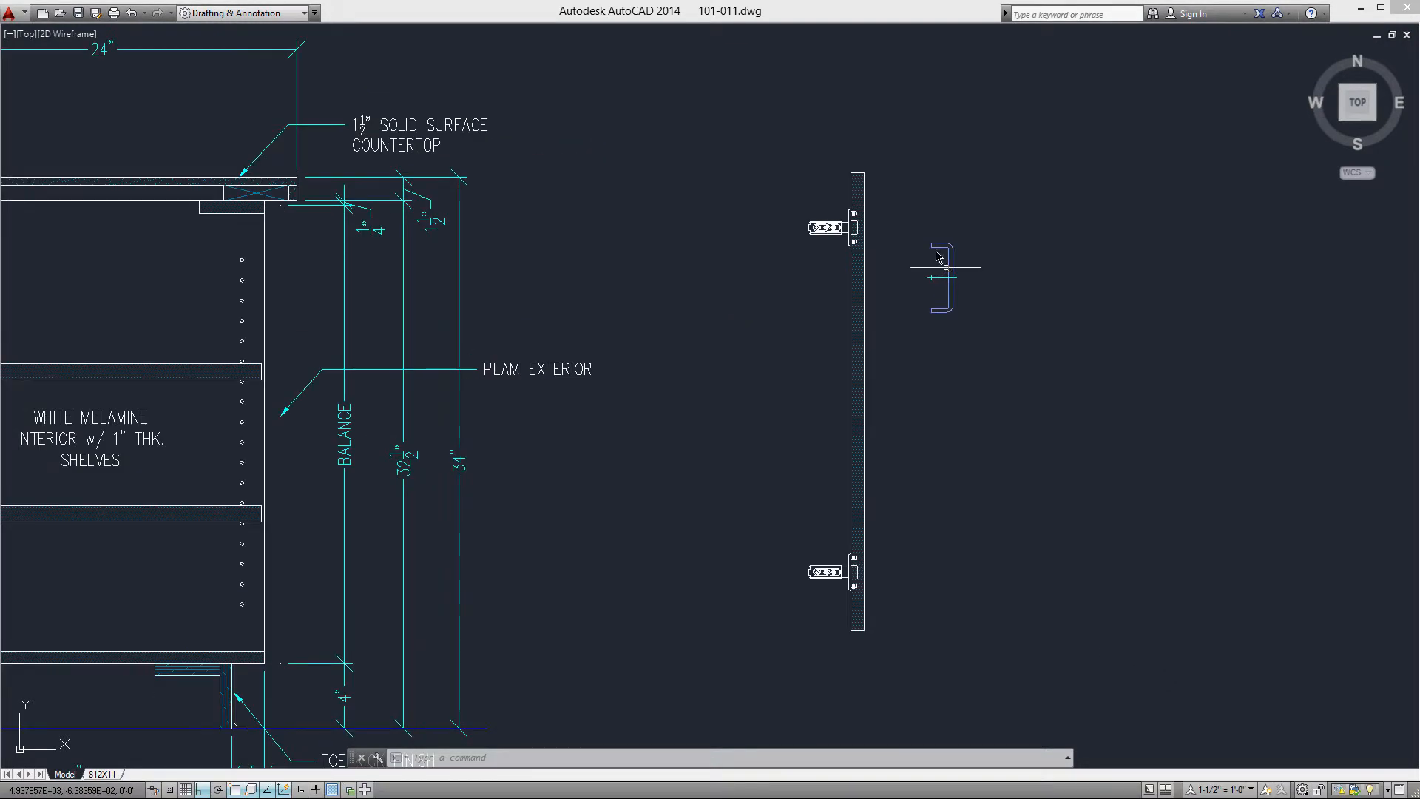
scroll(902, 248, down, 2)
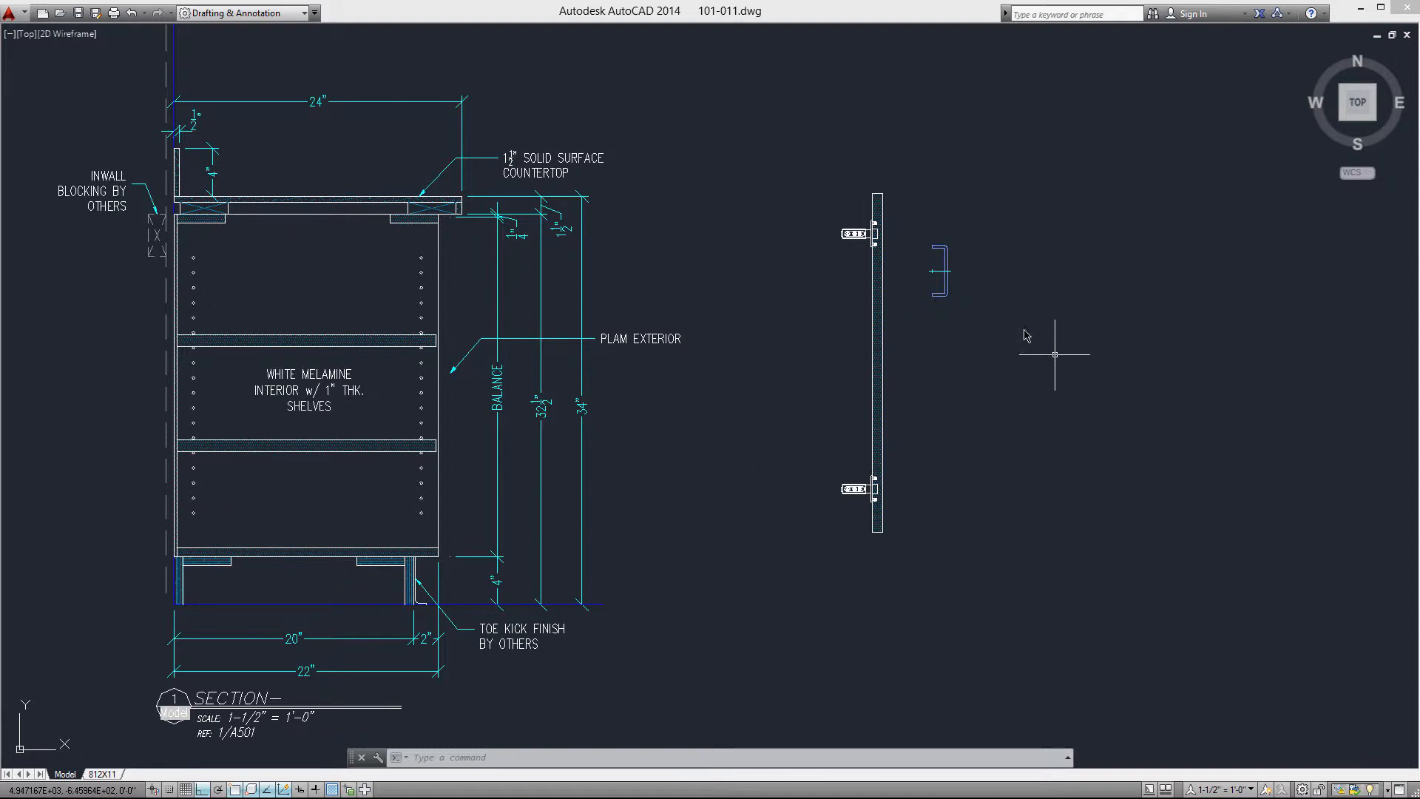
scroll(949, 233, up, 3)
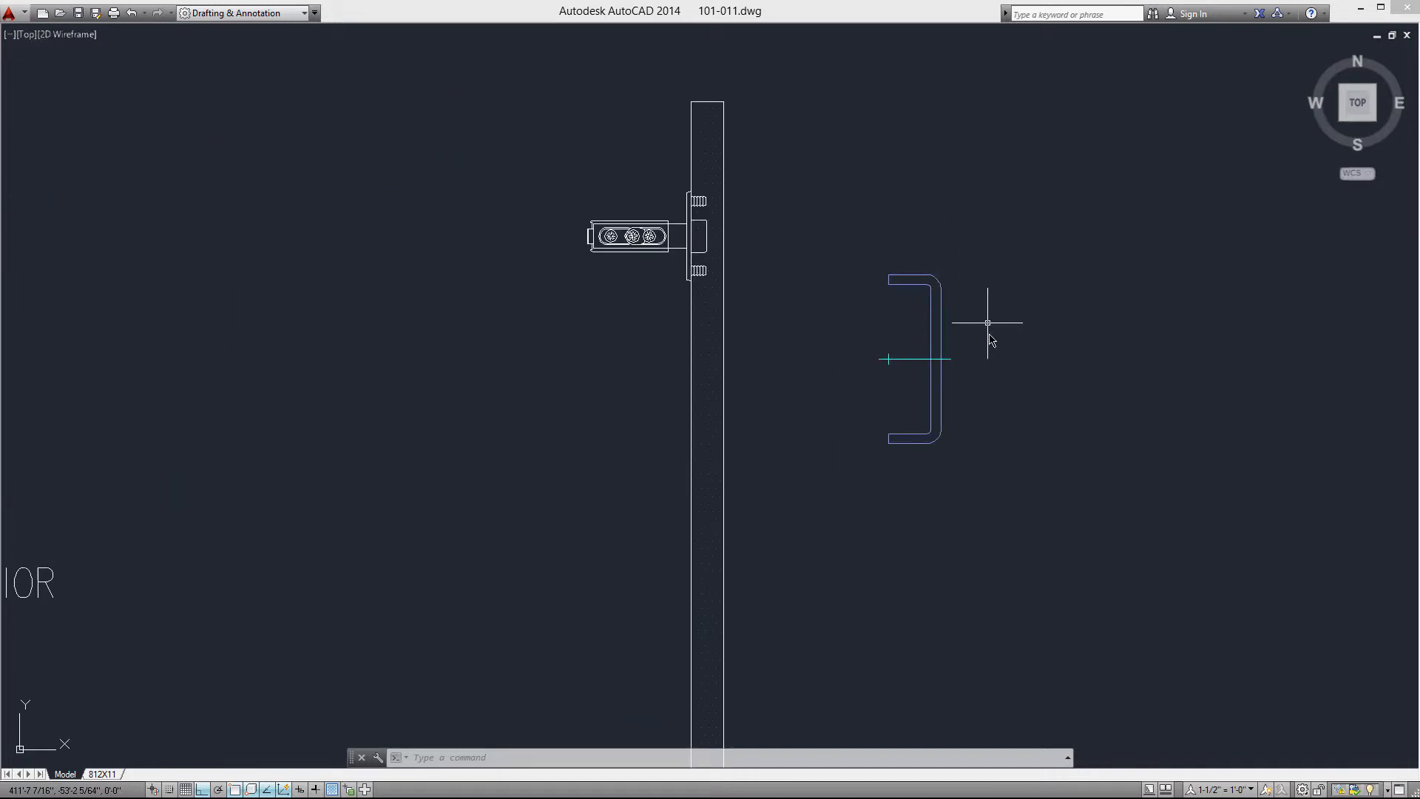
click(987, 322)
click(879, 272)
right_click(877, 293)
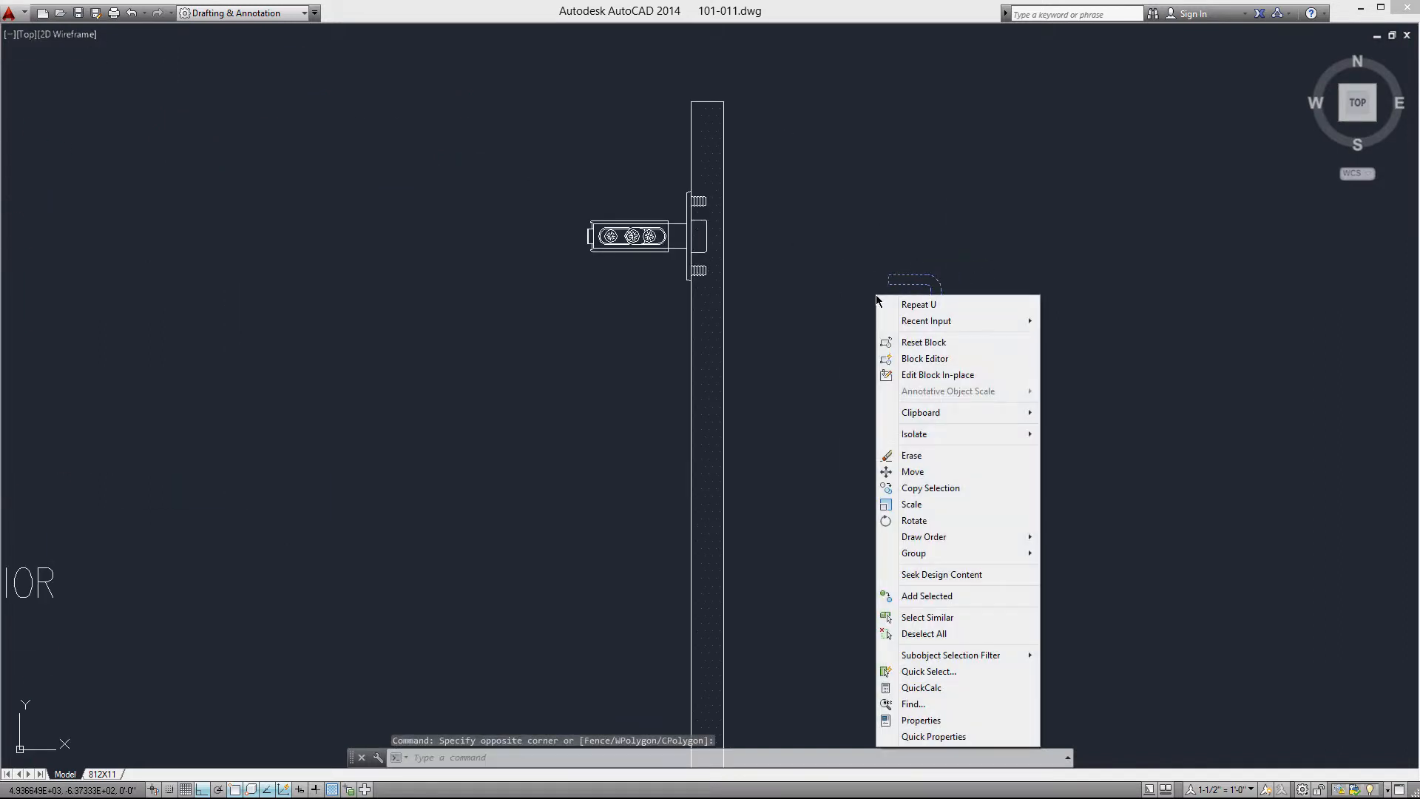
key(m)
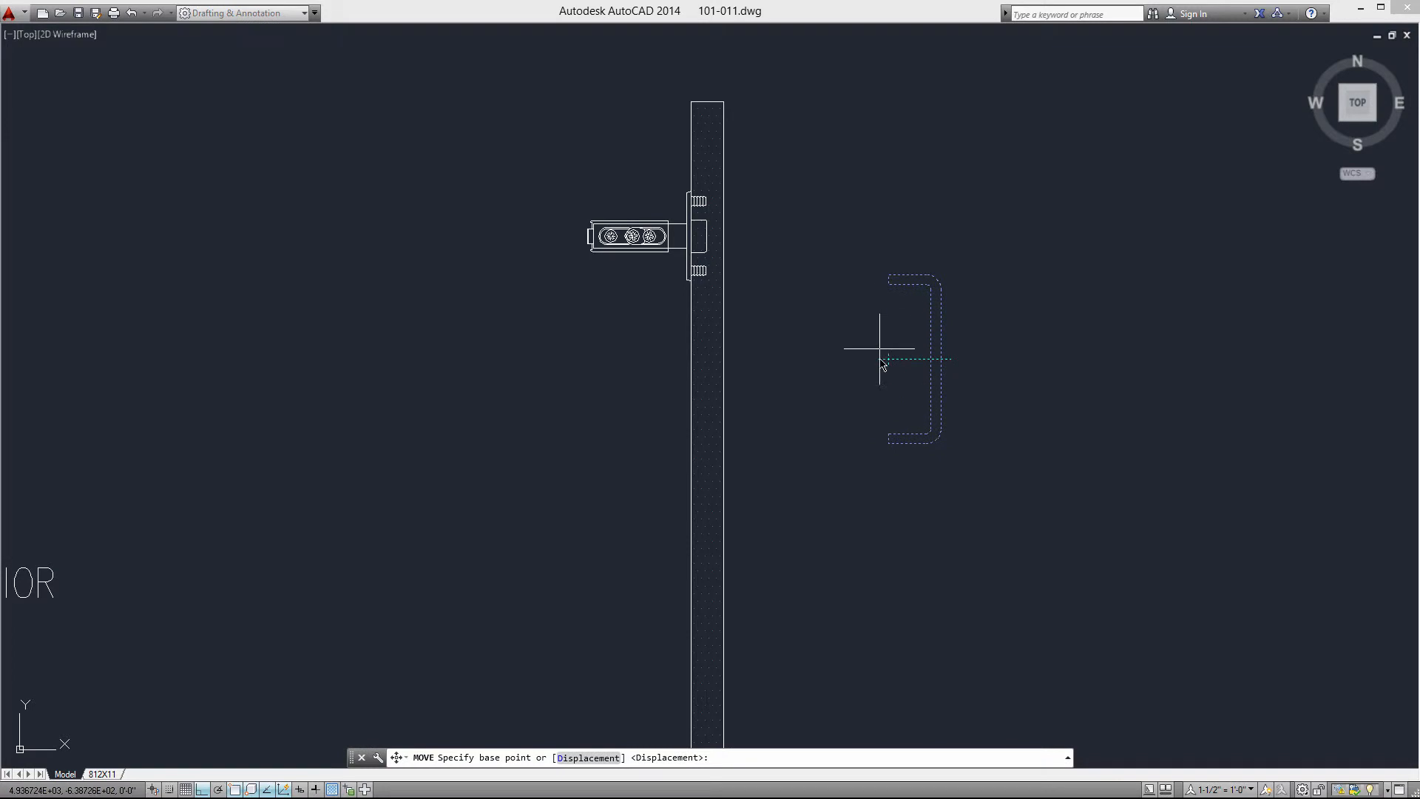
scroll(880, 360, up, 3)
click(910, 353)
Step: Place the pull on the door face with the From snap at an offset of @0,-3-1/2 from the door's top outer corner
scroll(910, 378, down, 5)
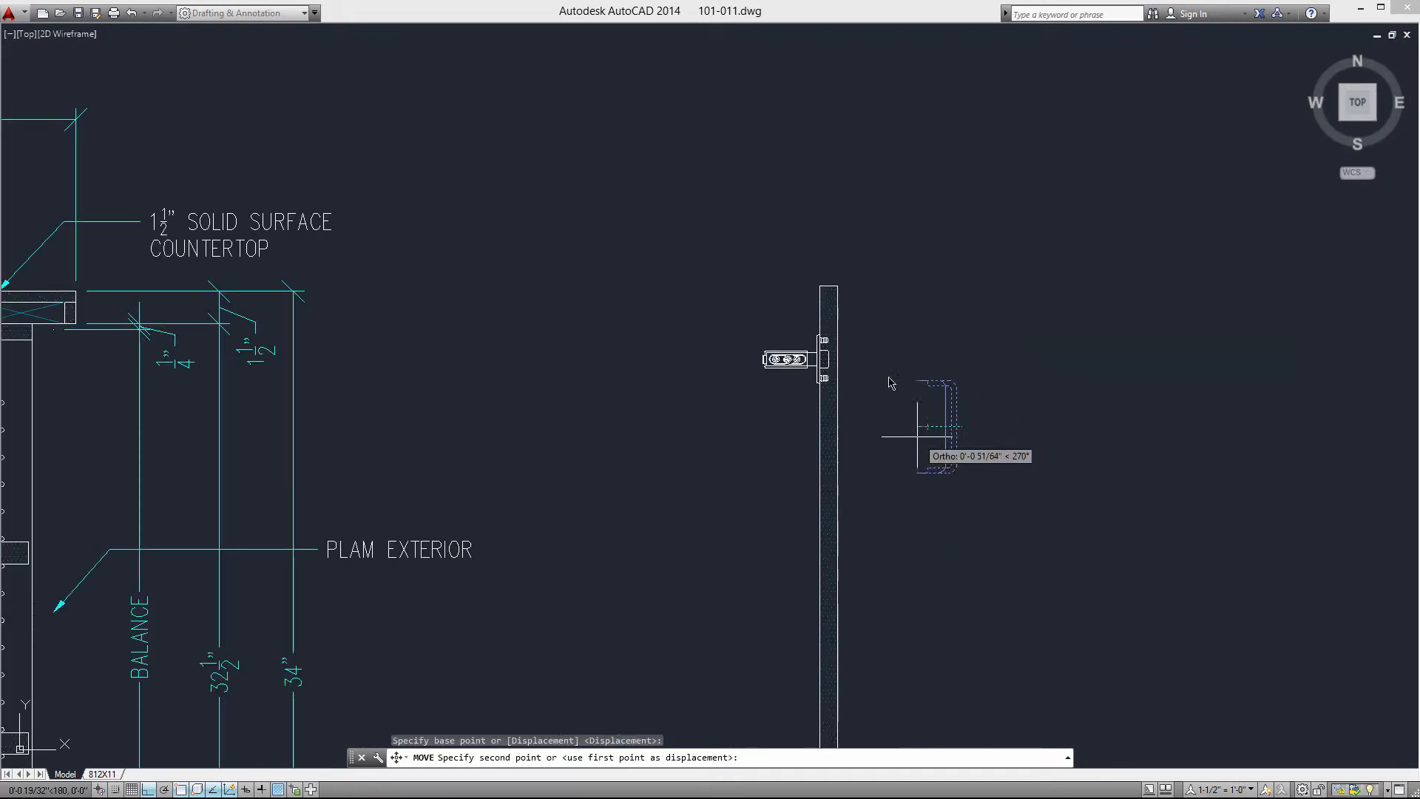
scroll(873, 370, up, 3)
shift+right_click(858, 360)
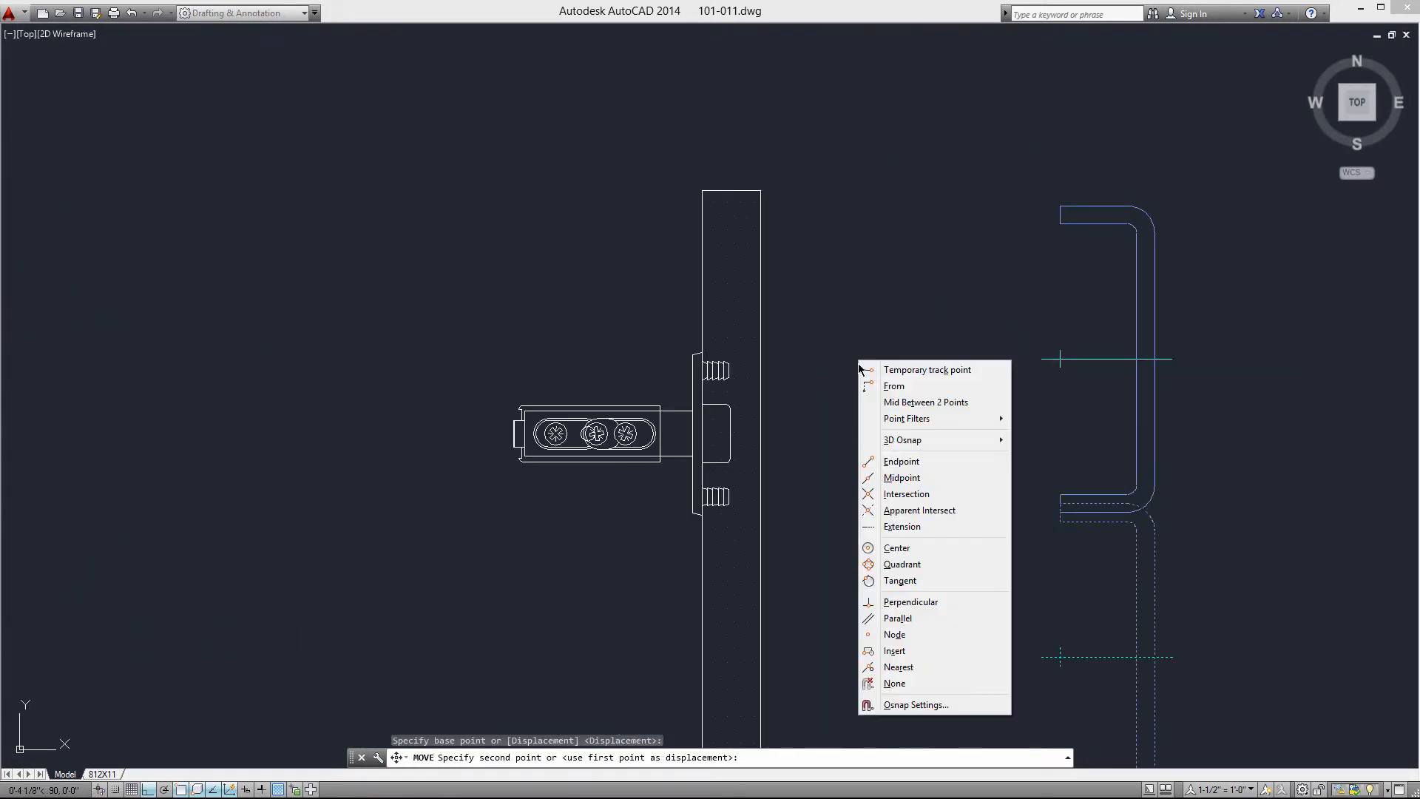
click(893, 386)
scroll(768, 209, up, 4)
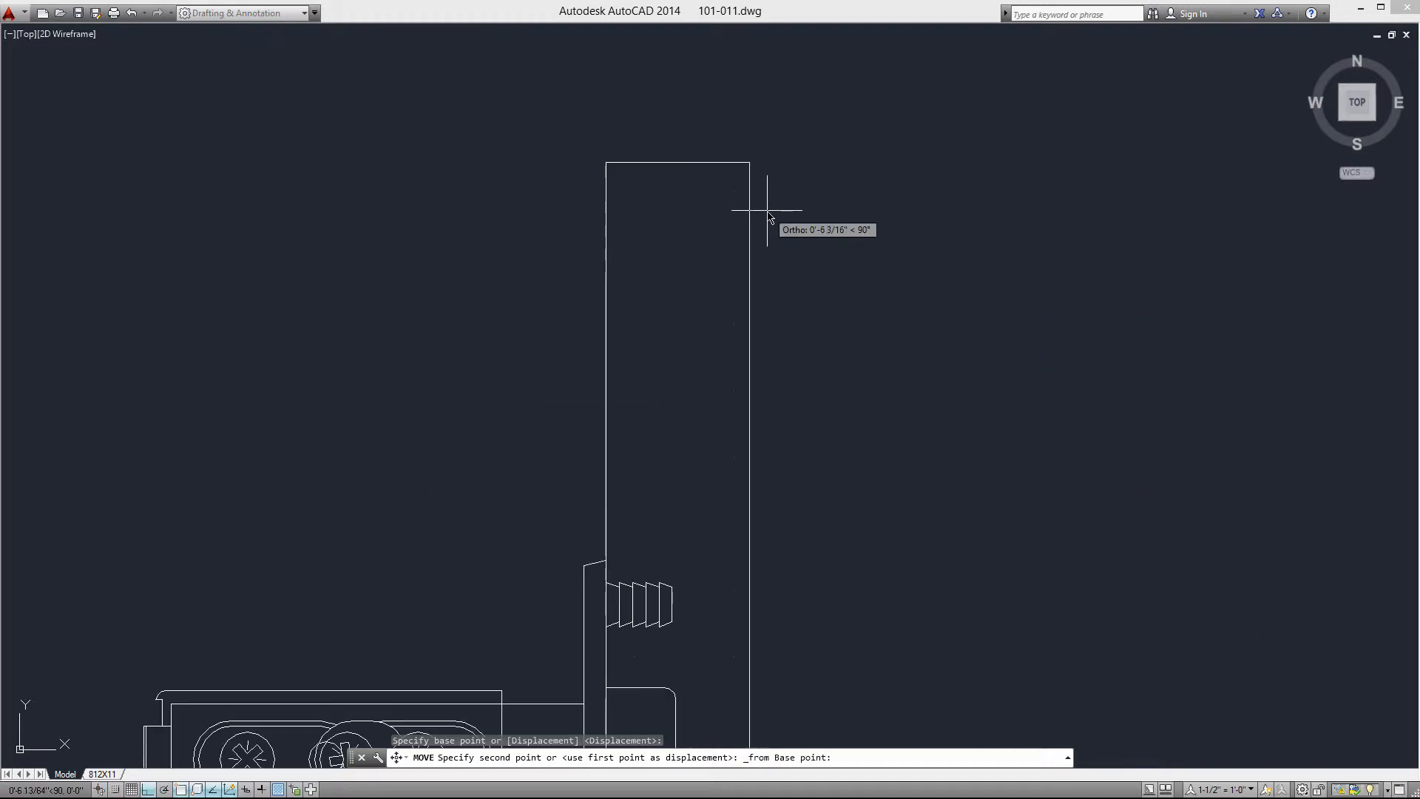
click(749, 161)
scroll(761, 222, down, 4)
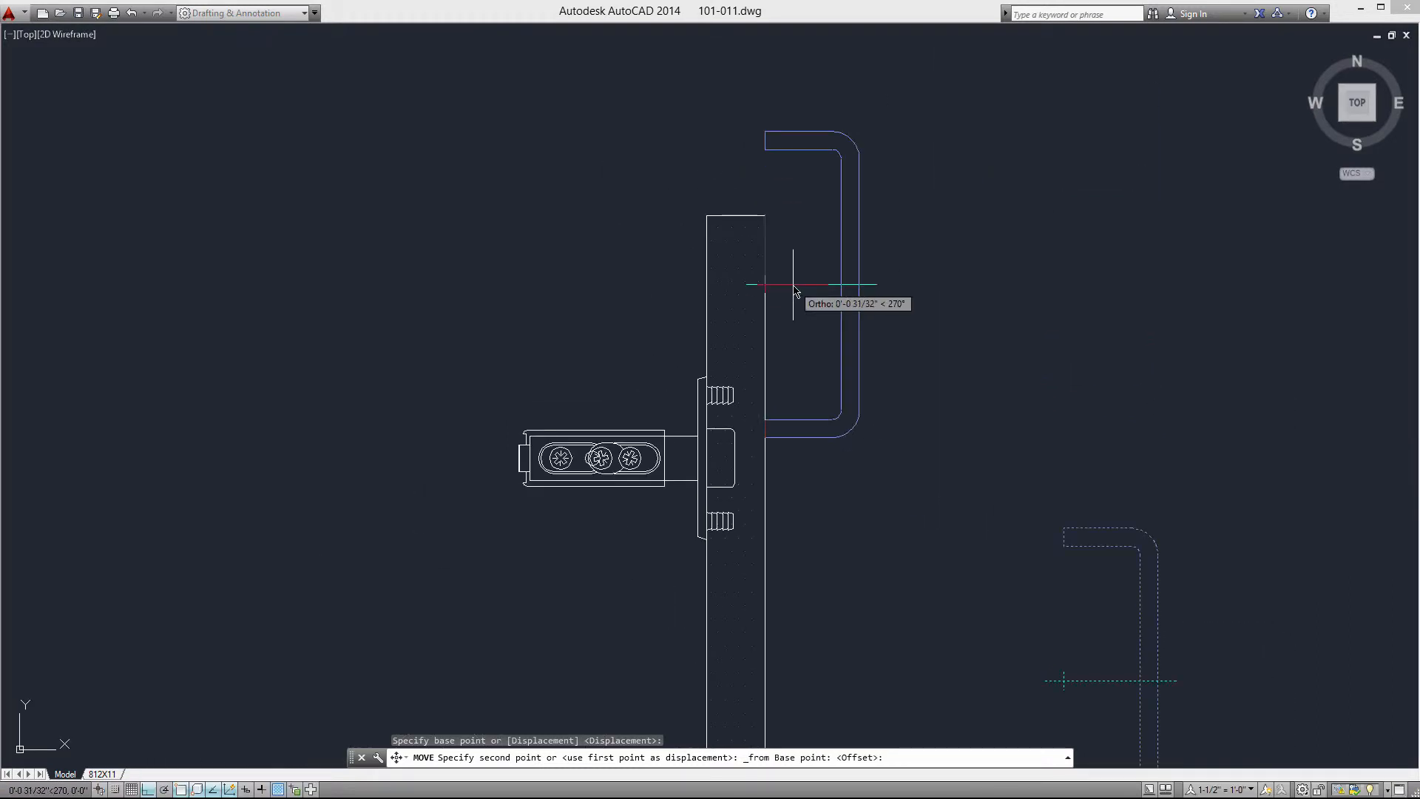
text(@)
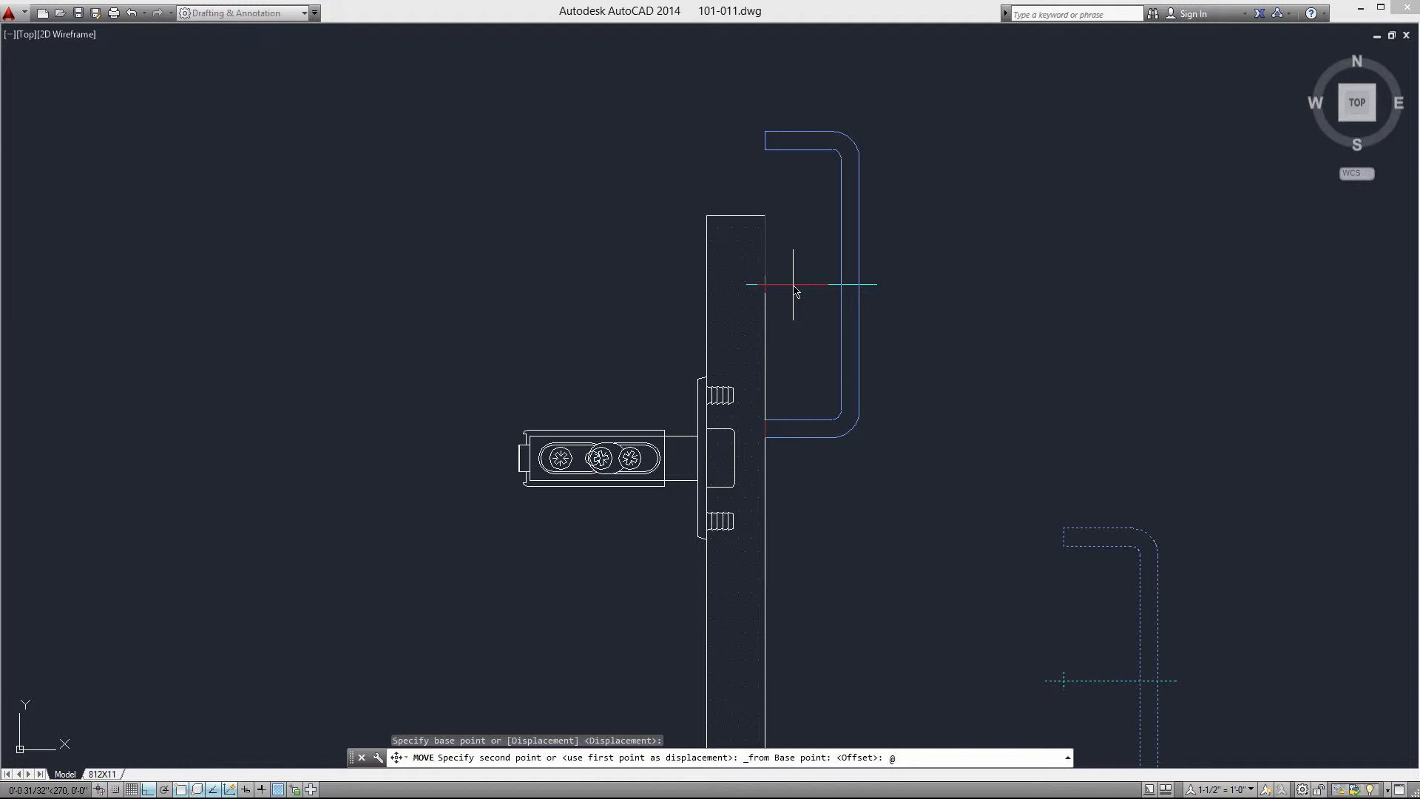
text(0,-3-1/2)
key(Return)
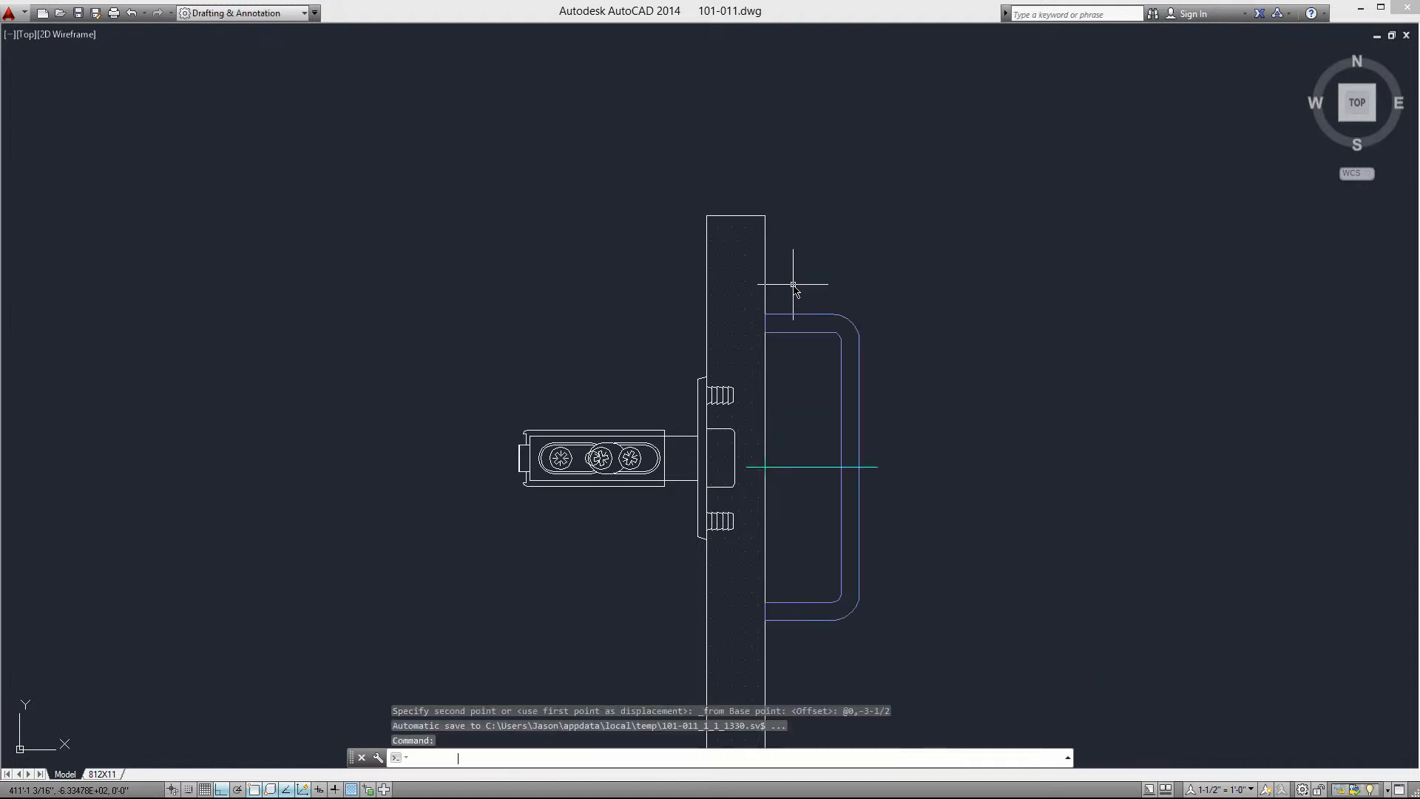
Step: Start moving the door together with its hinges and pull, using the door's top inner corner as the base point
scroll(794, 285, down, 6)
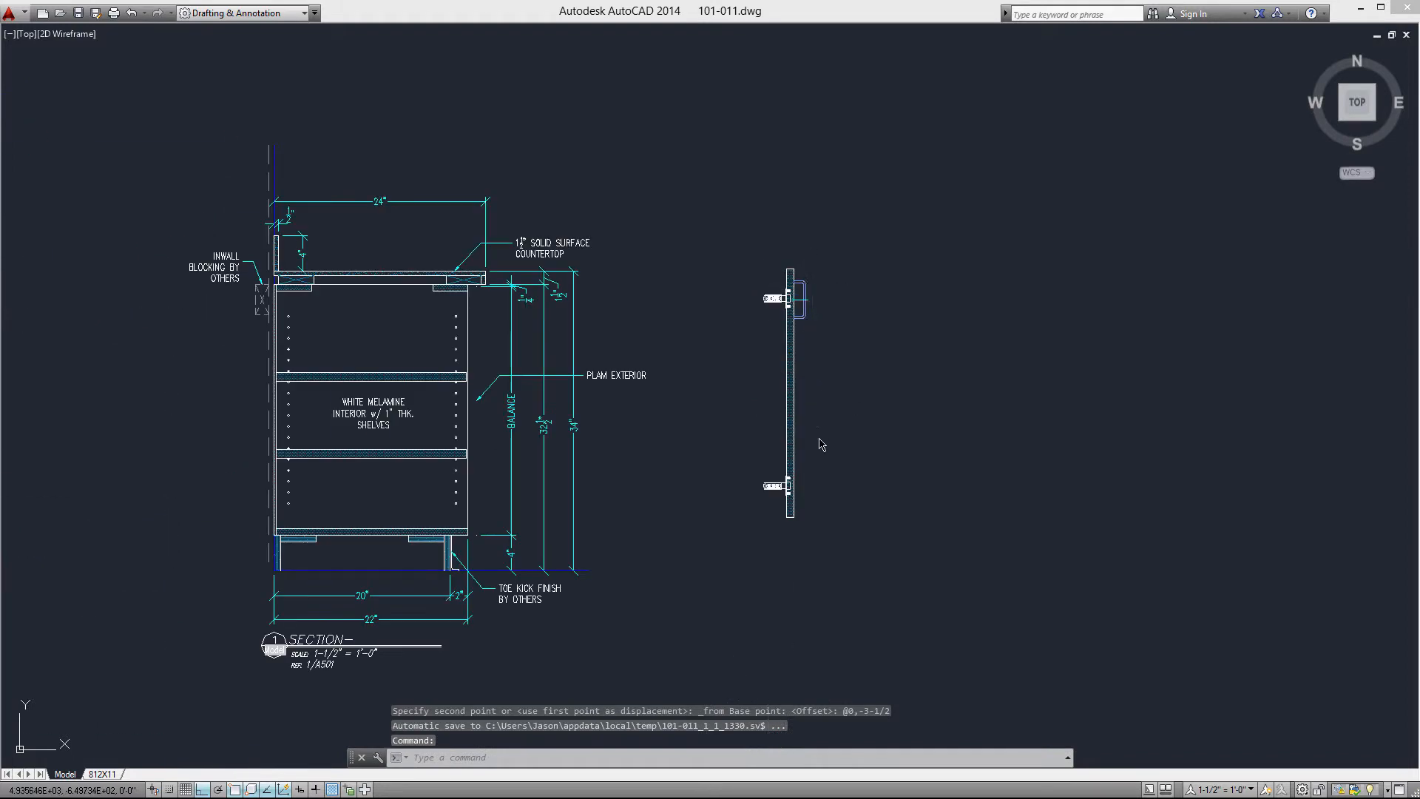
scroll(840, 540, up, 1)
click(847, 577)
click(722, 186)
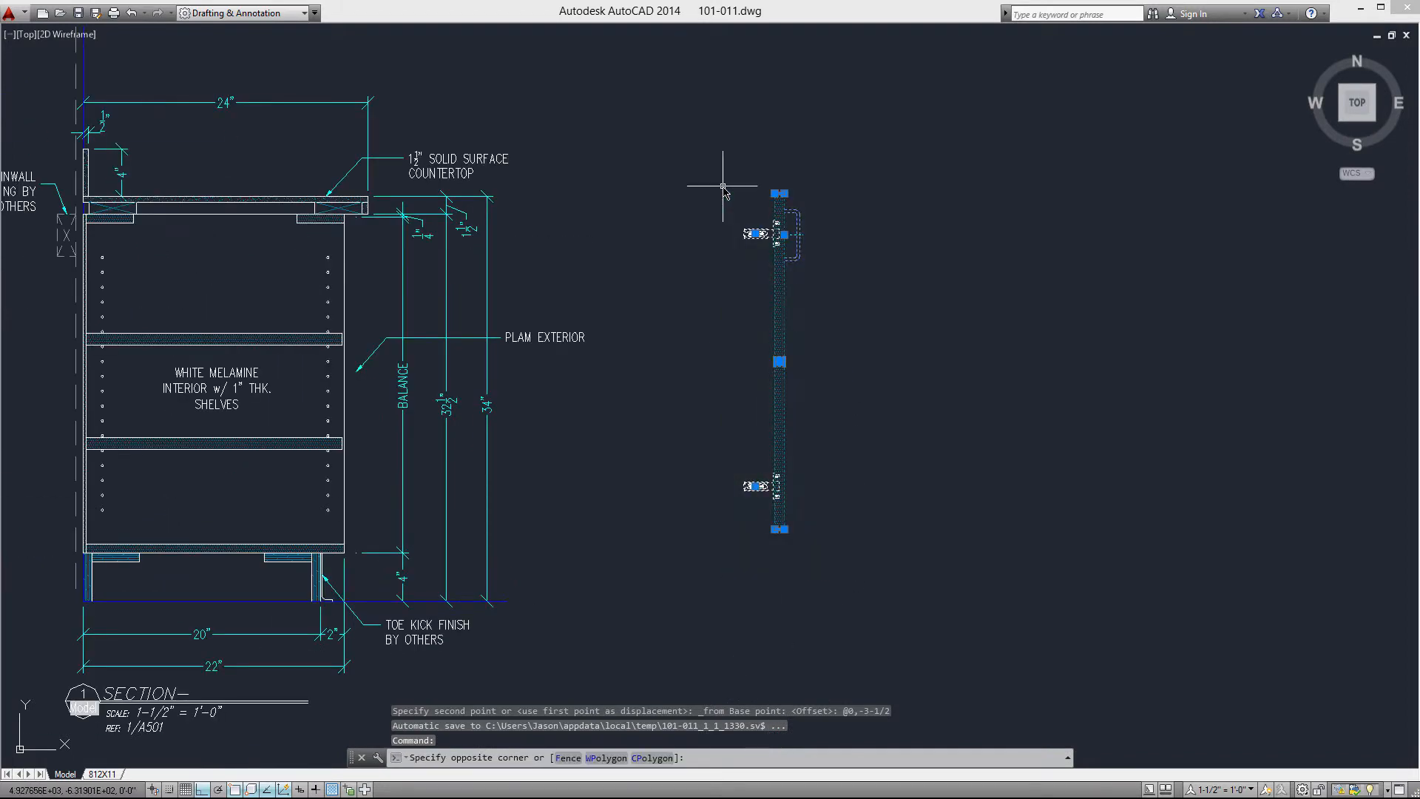
scroll(722, 187, up, 4)
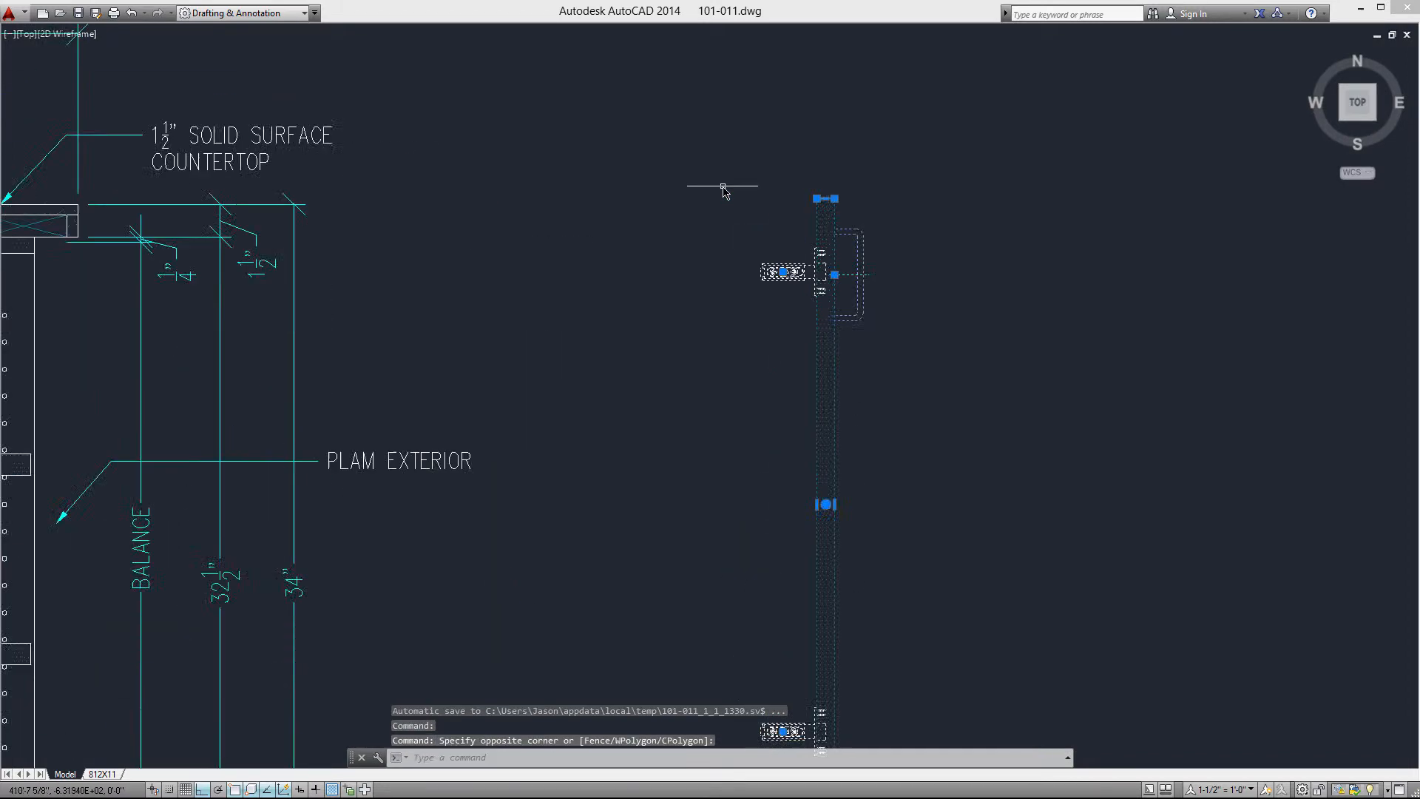
right_click(762, 238)
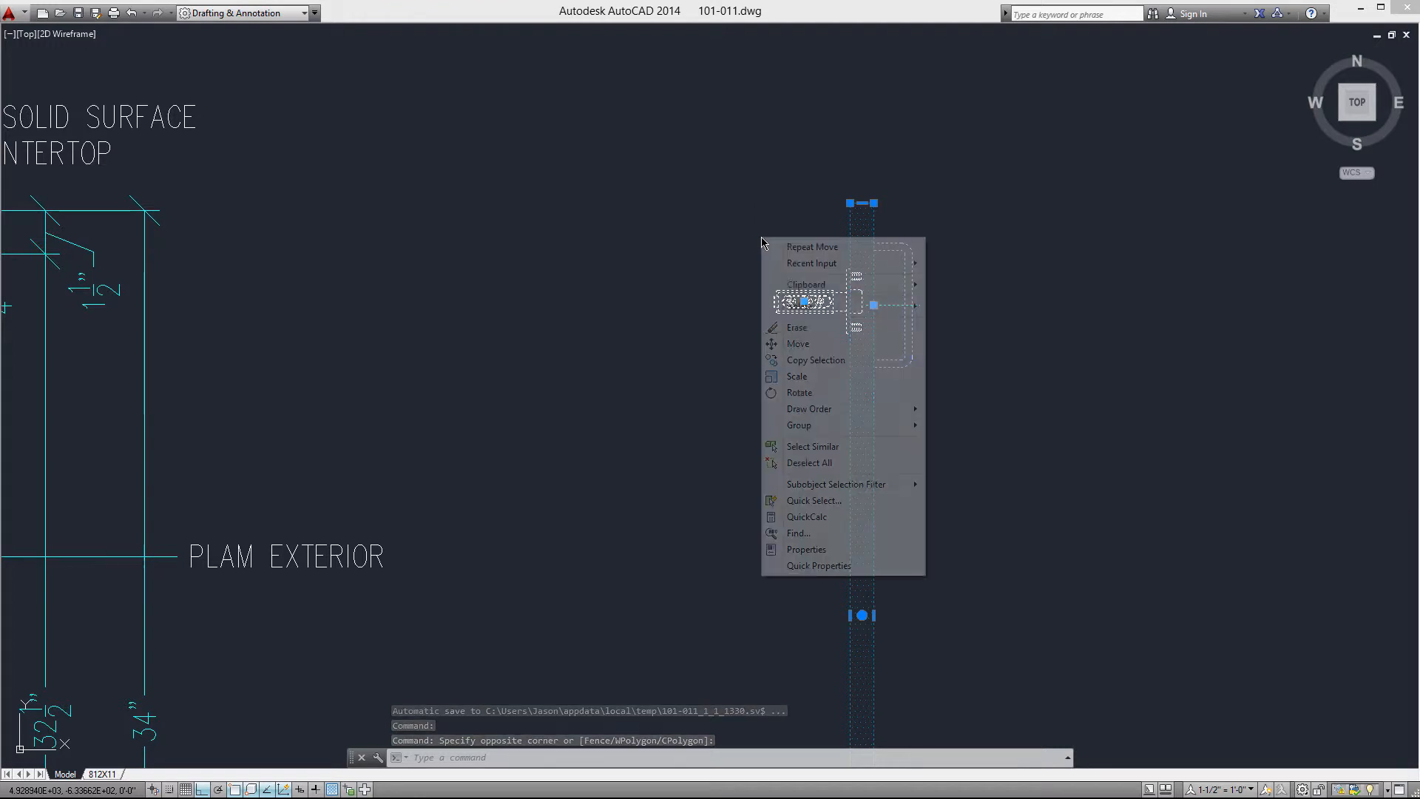
key(m)
scroll(818, 197, up, 5)
click(670, 245)
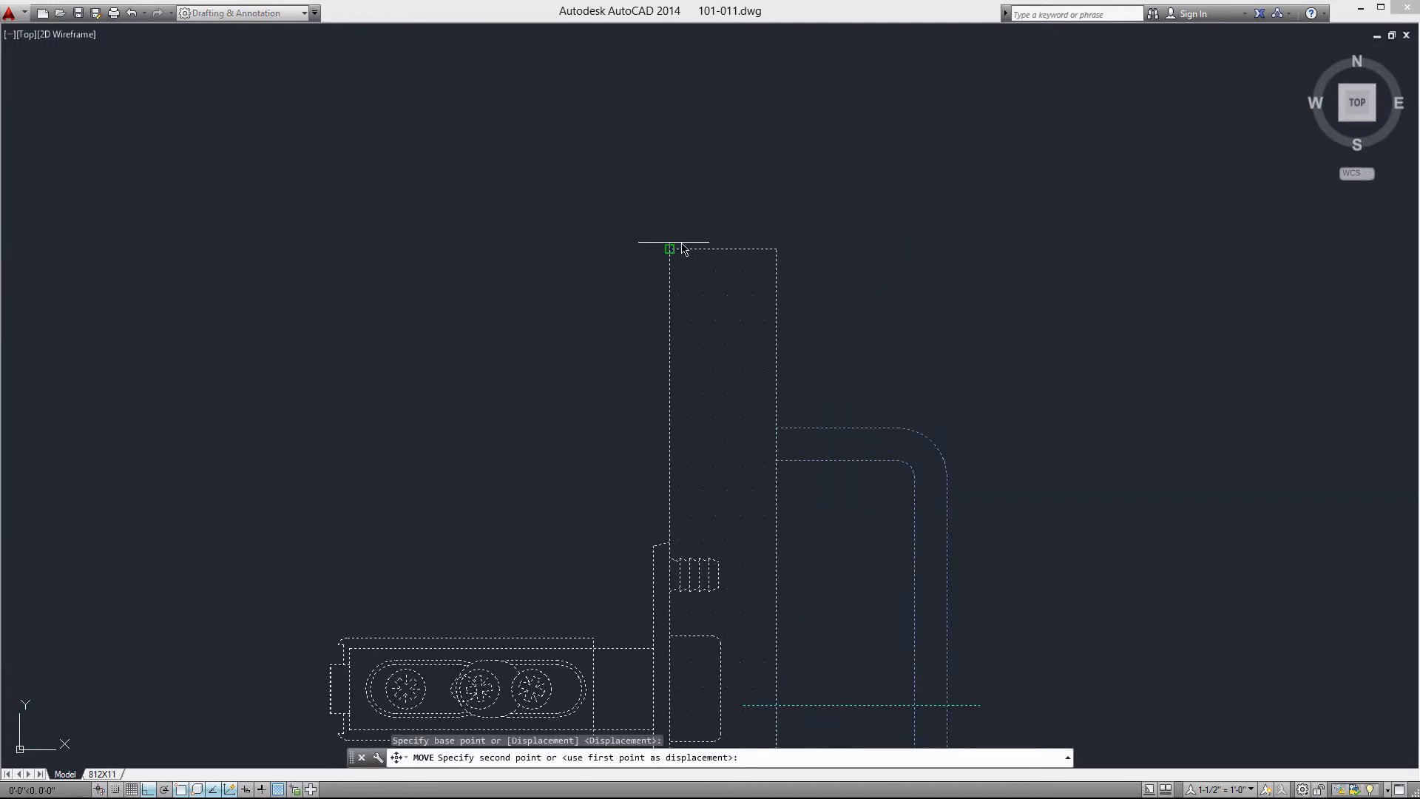
Step: Place the door assembly with the From snap at an offset of @3/16,-.25 from the cabinet's top front corner under the countertop
scroll(956, 212, down, 5)
scroll(956, 215, down, 3)
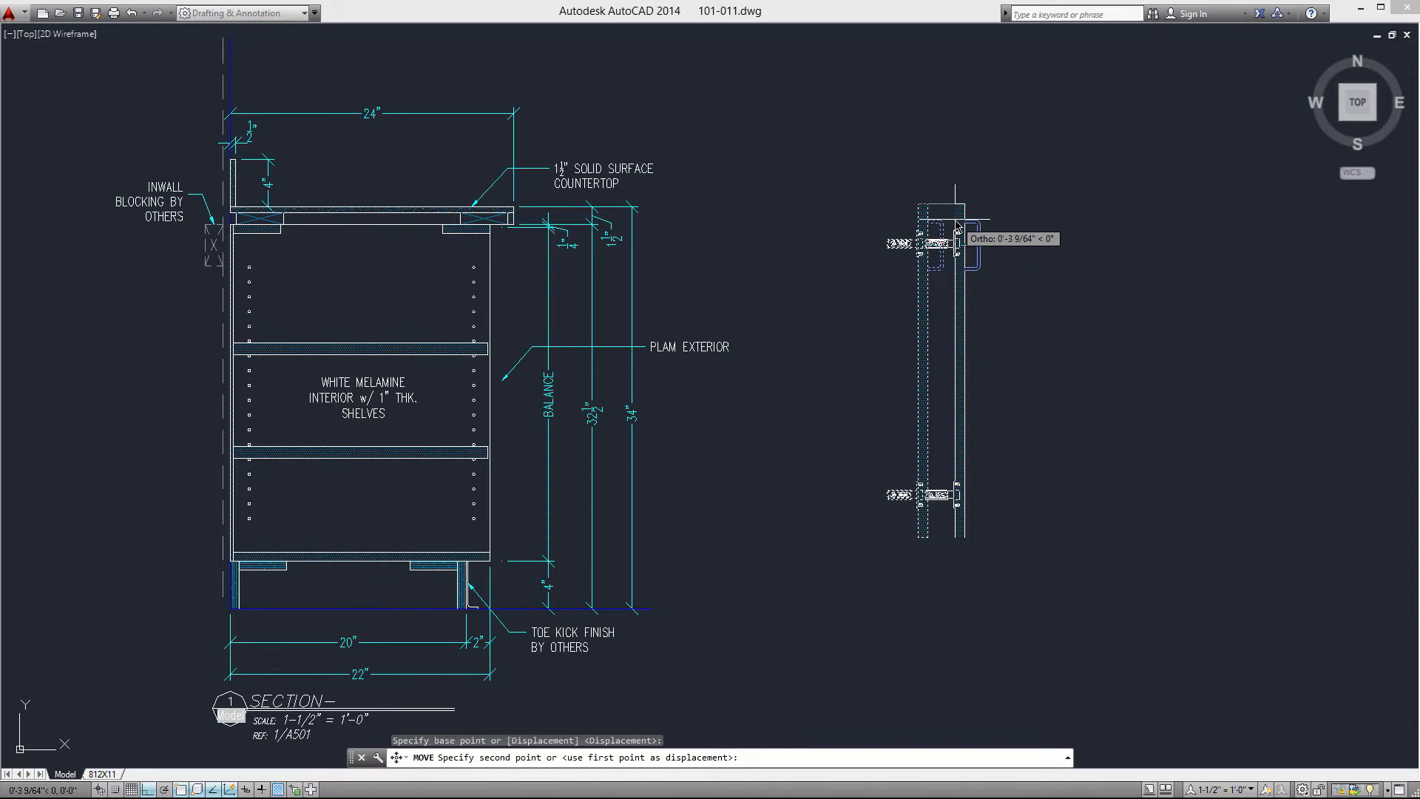
scroll(510, 214, up, 9)
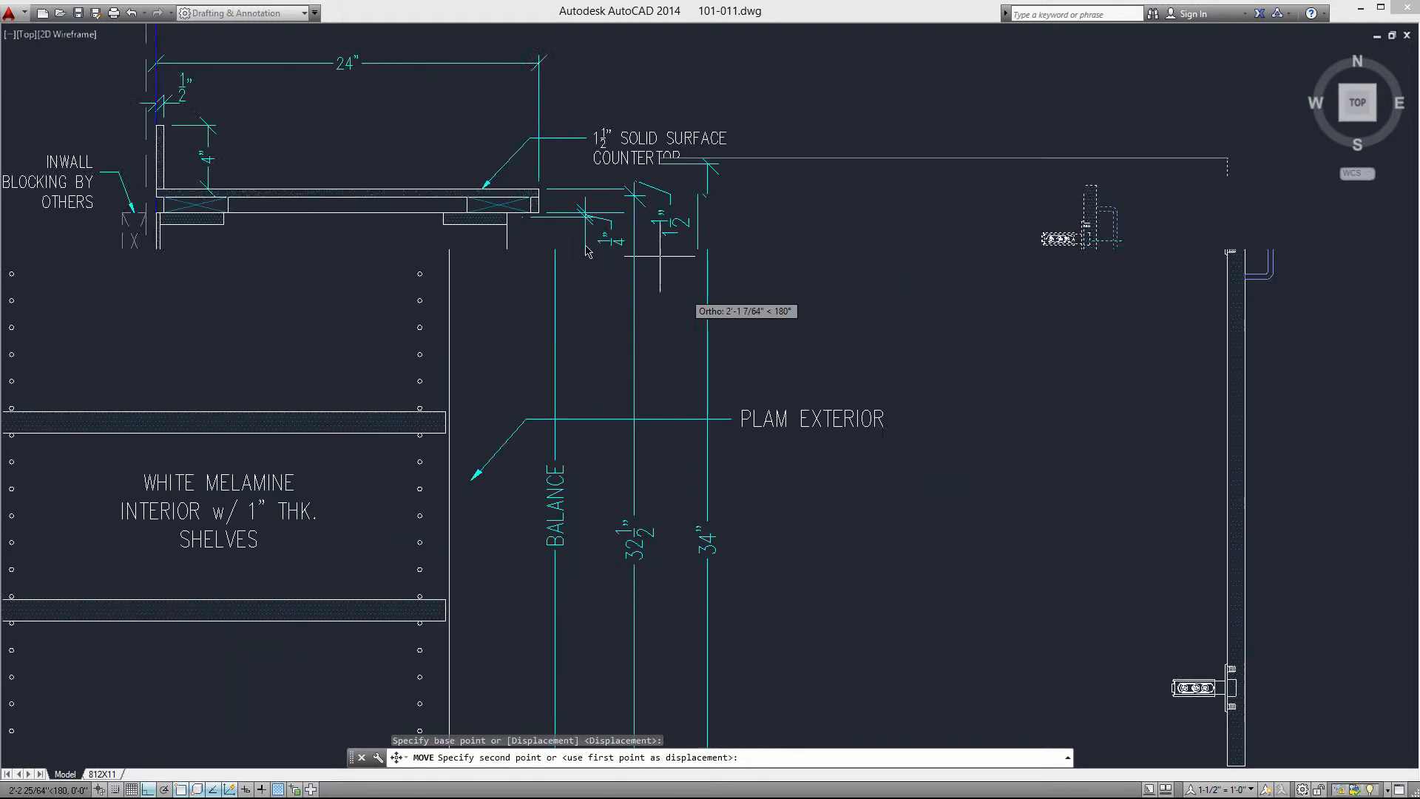
scroll(296, 207, up, 4)
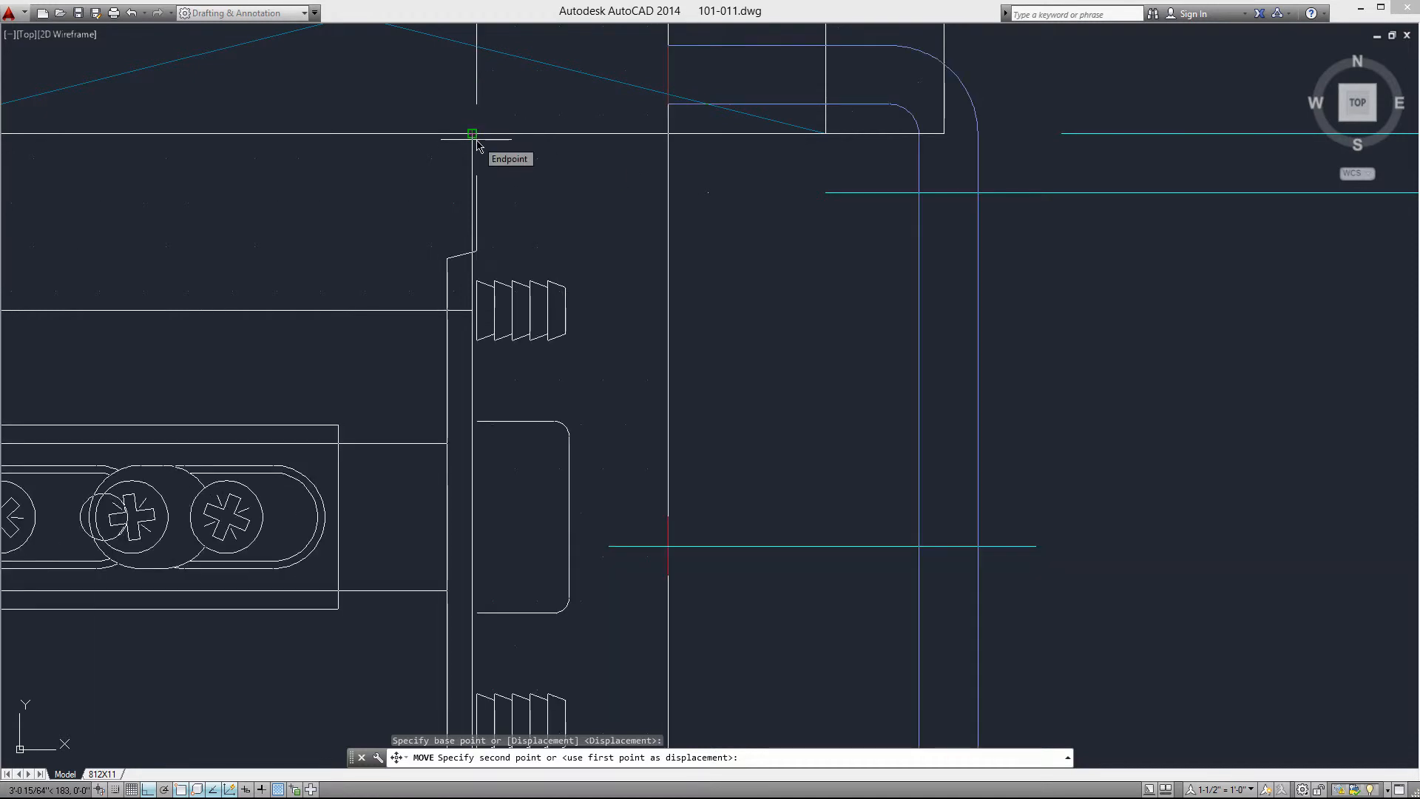
shift+right_click(492, 169)
key(f)
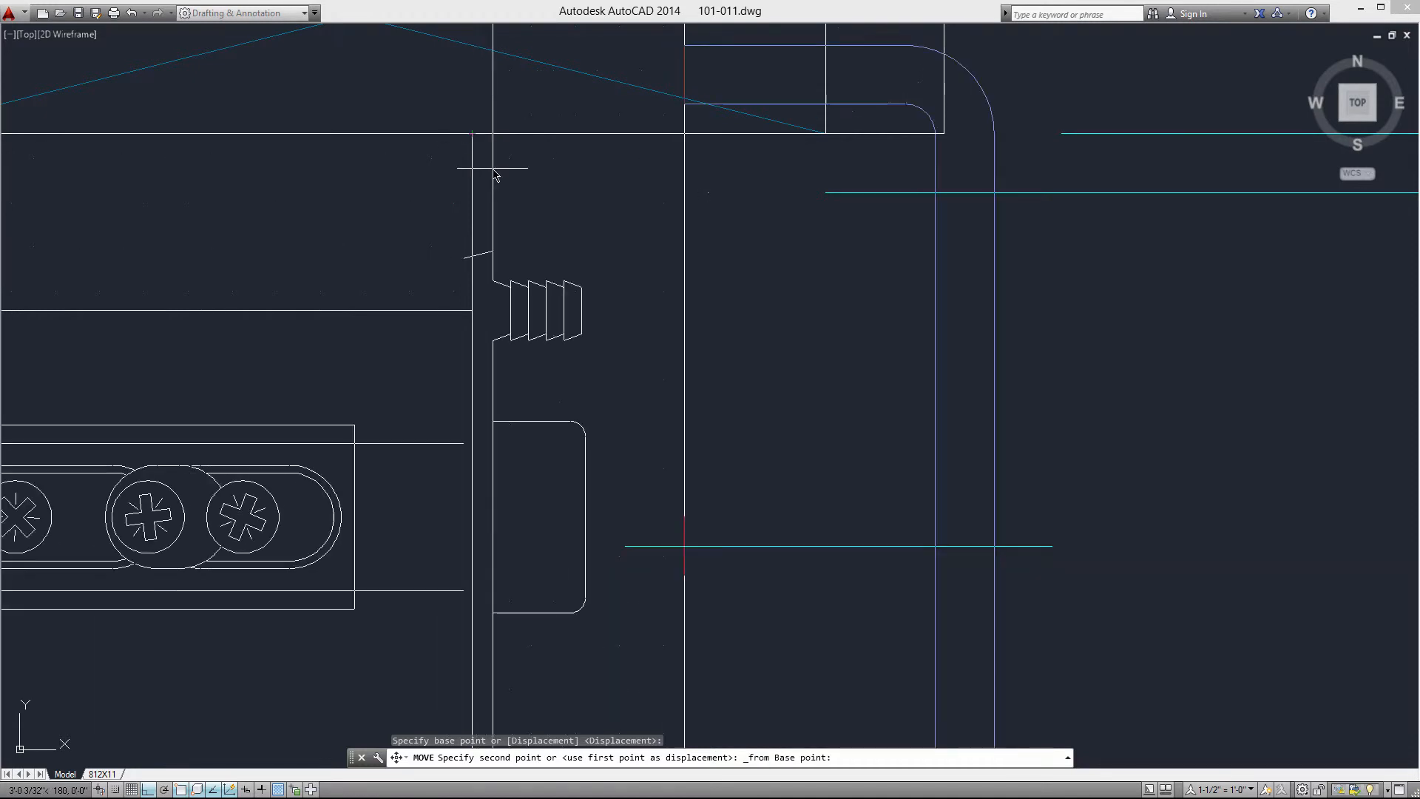
click(487, 137)
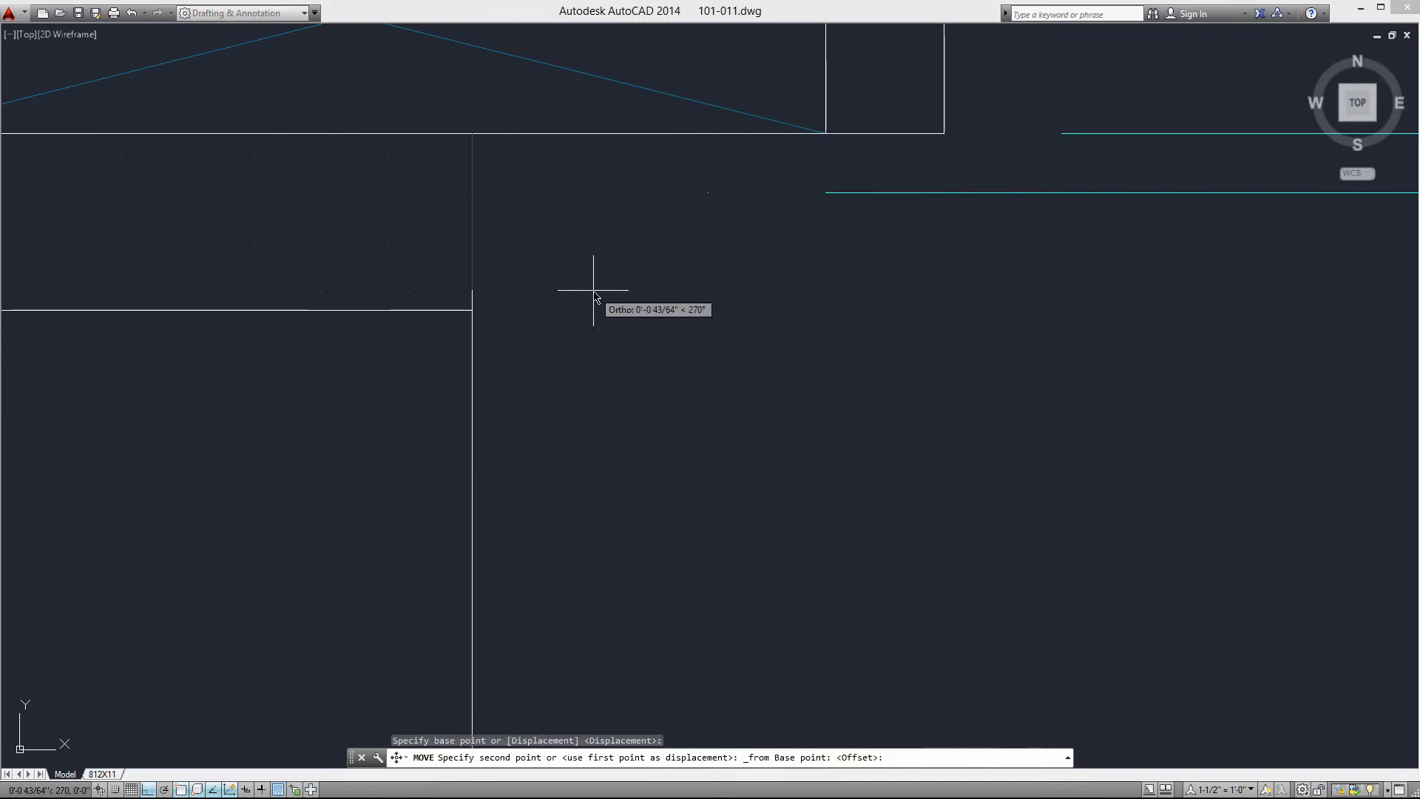
text(@3/16,-.25)
key(Return)
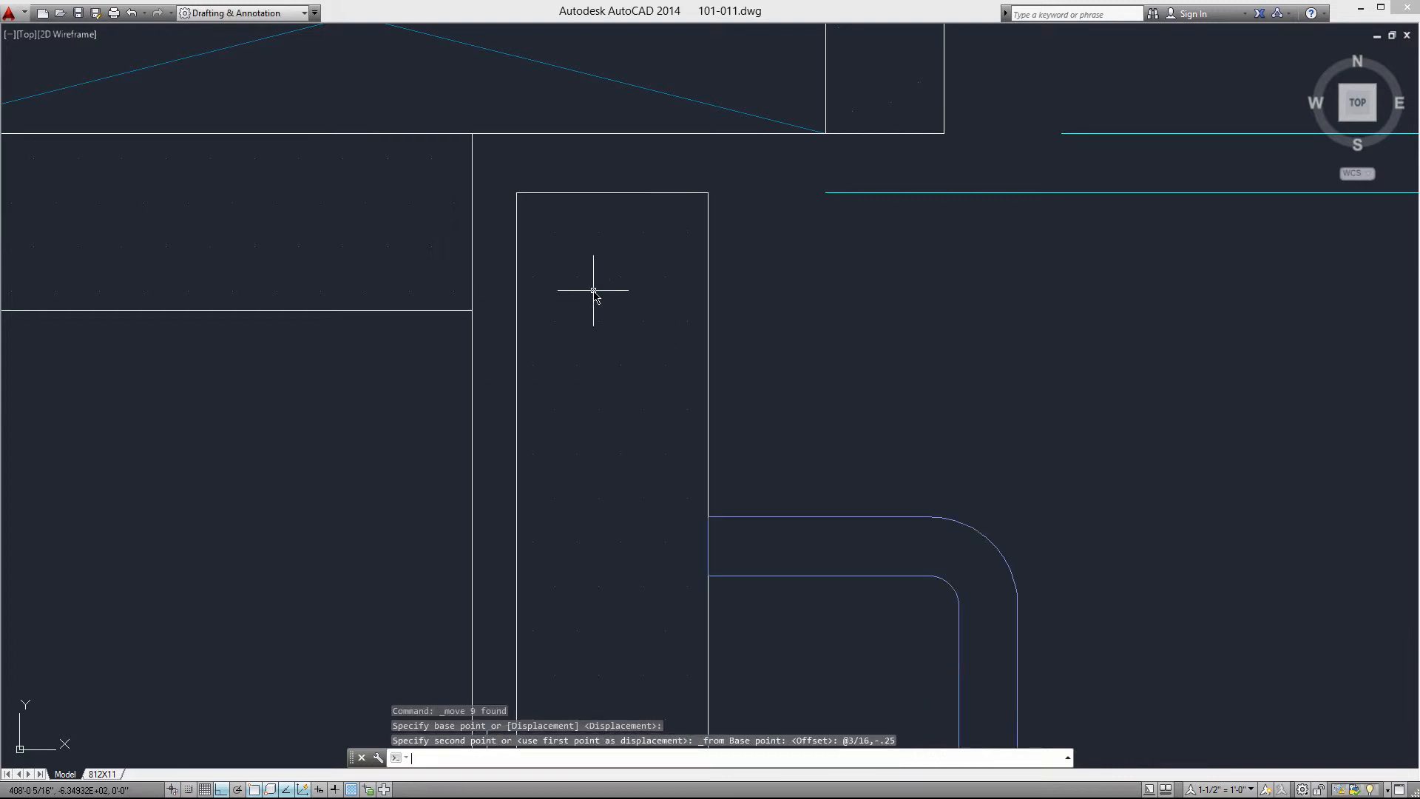
Step: Start moving the whole Reception 214 desk plan with its dimensions and title, using the midpoint of the desk's long wall-facing edge as base point
scroll(593, 289, down, 10)
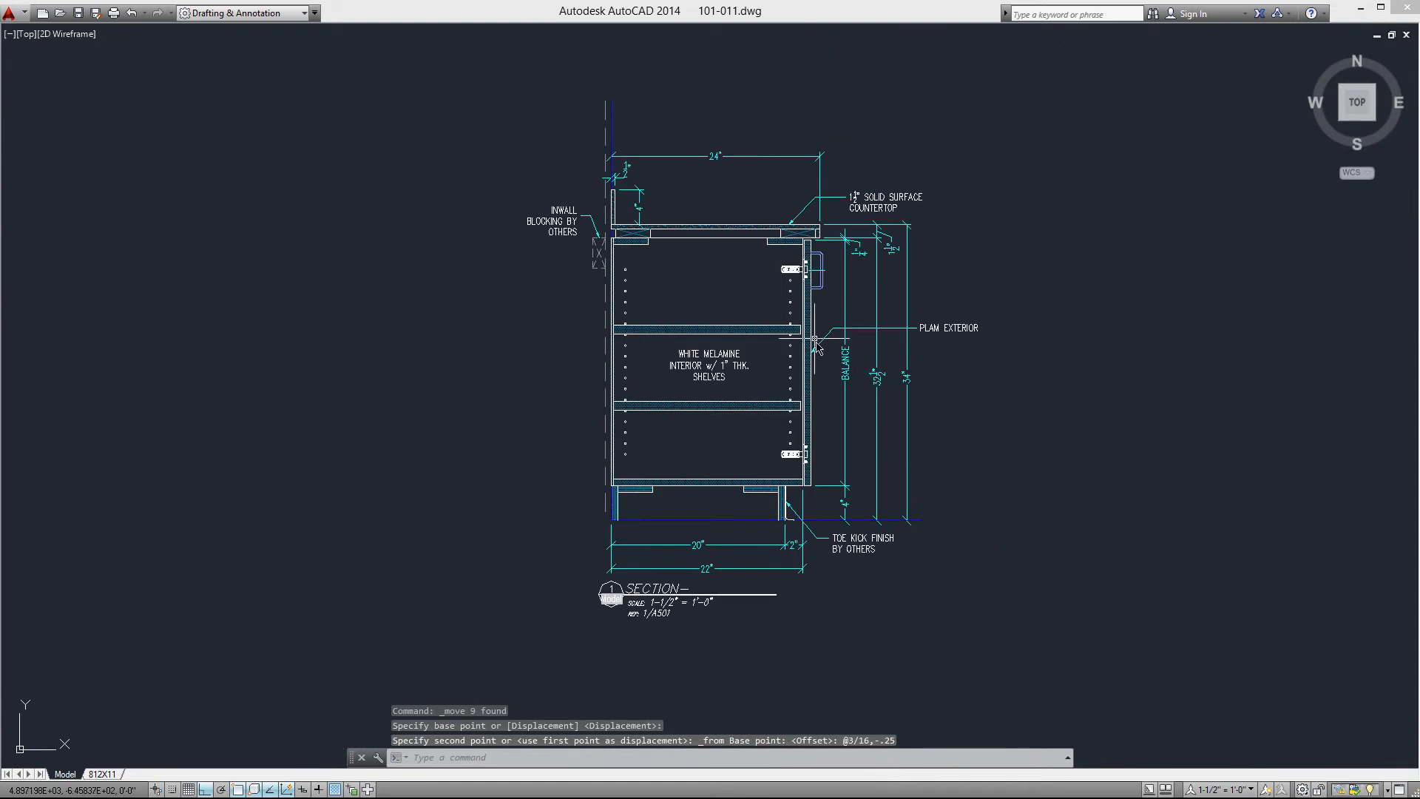
middle_drag(811, 344, 771, 332)
scroll(805, 360, up, 3)
middle_drag(875, 364, 606, 370)
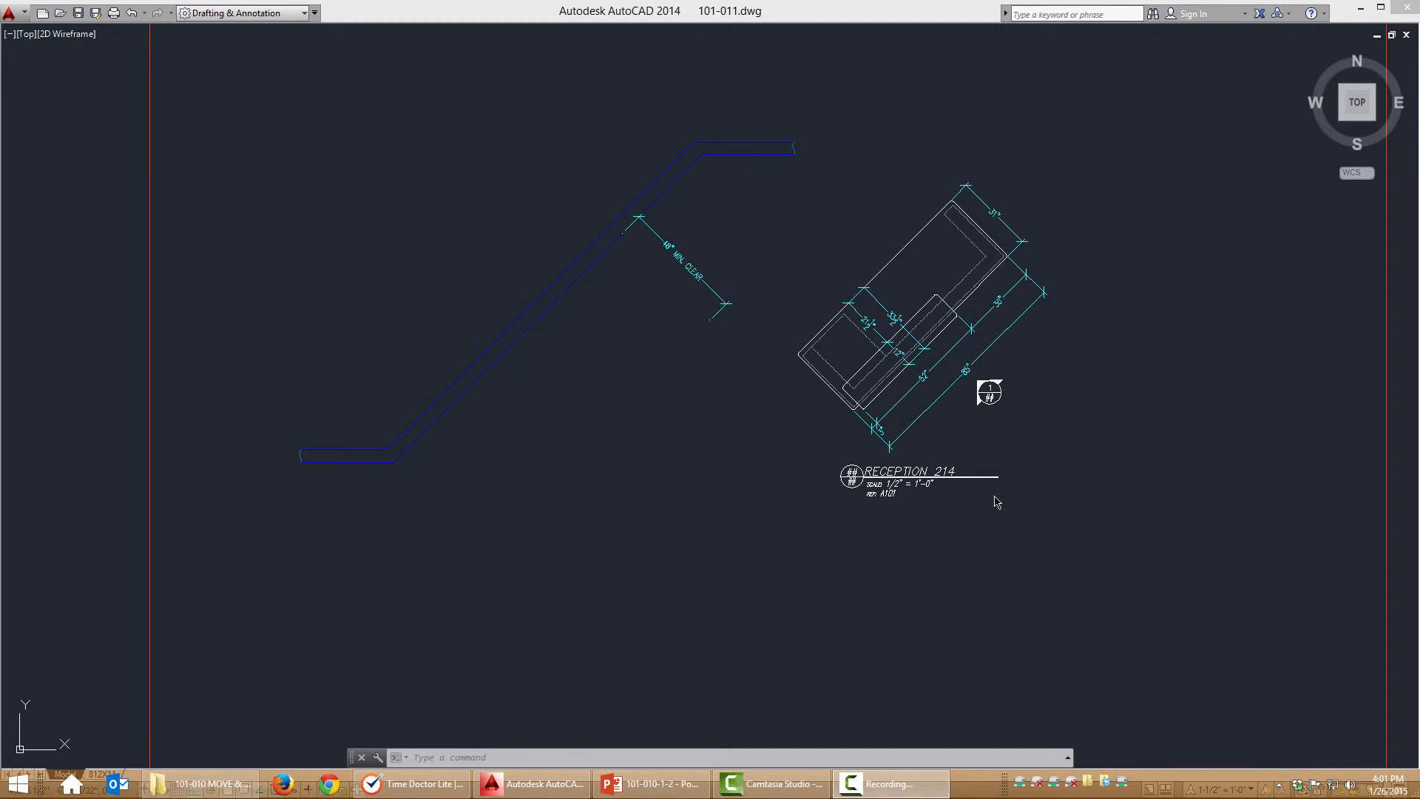
click(1126, 542)
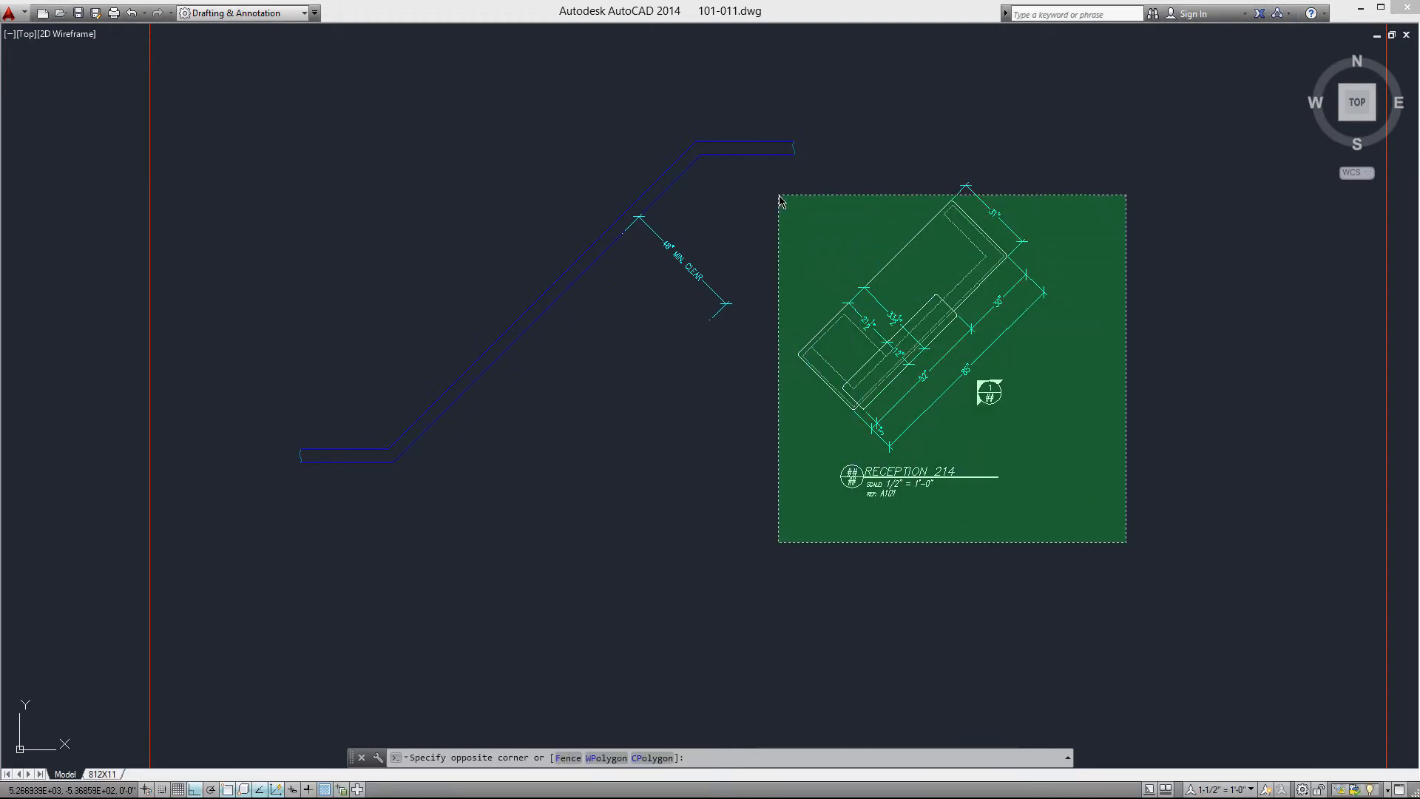
click(779, 196)
right_click(779, 195)
click(816, 279)
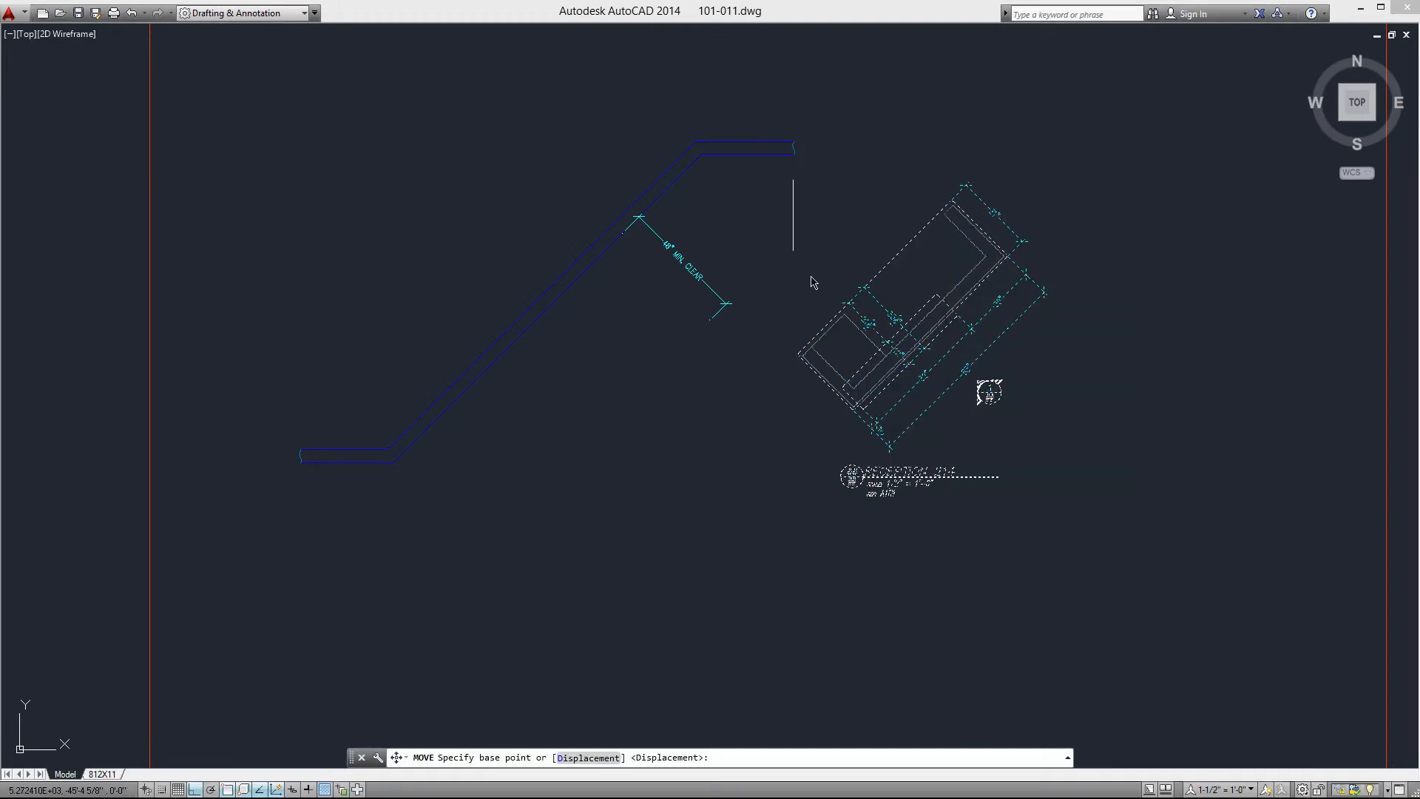
scroll(821, 278, up, 4)
scroll(929, 237, down, 3)
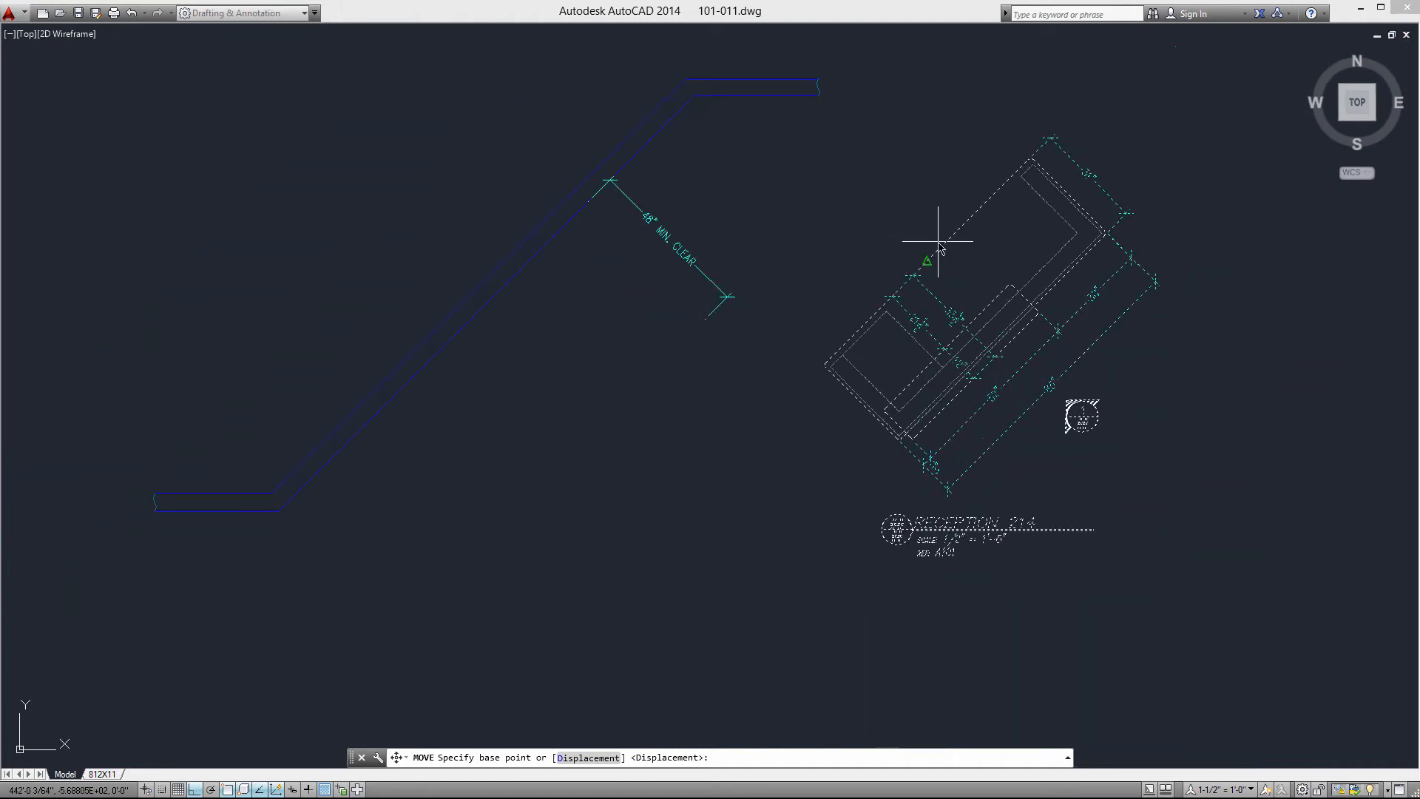
click(916, 268)
scroll(916, 267, down, 1)
scroll(746, 324, up, 3)
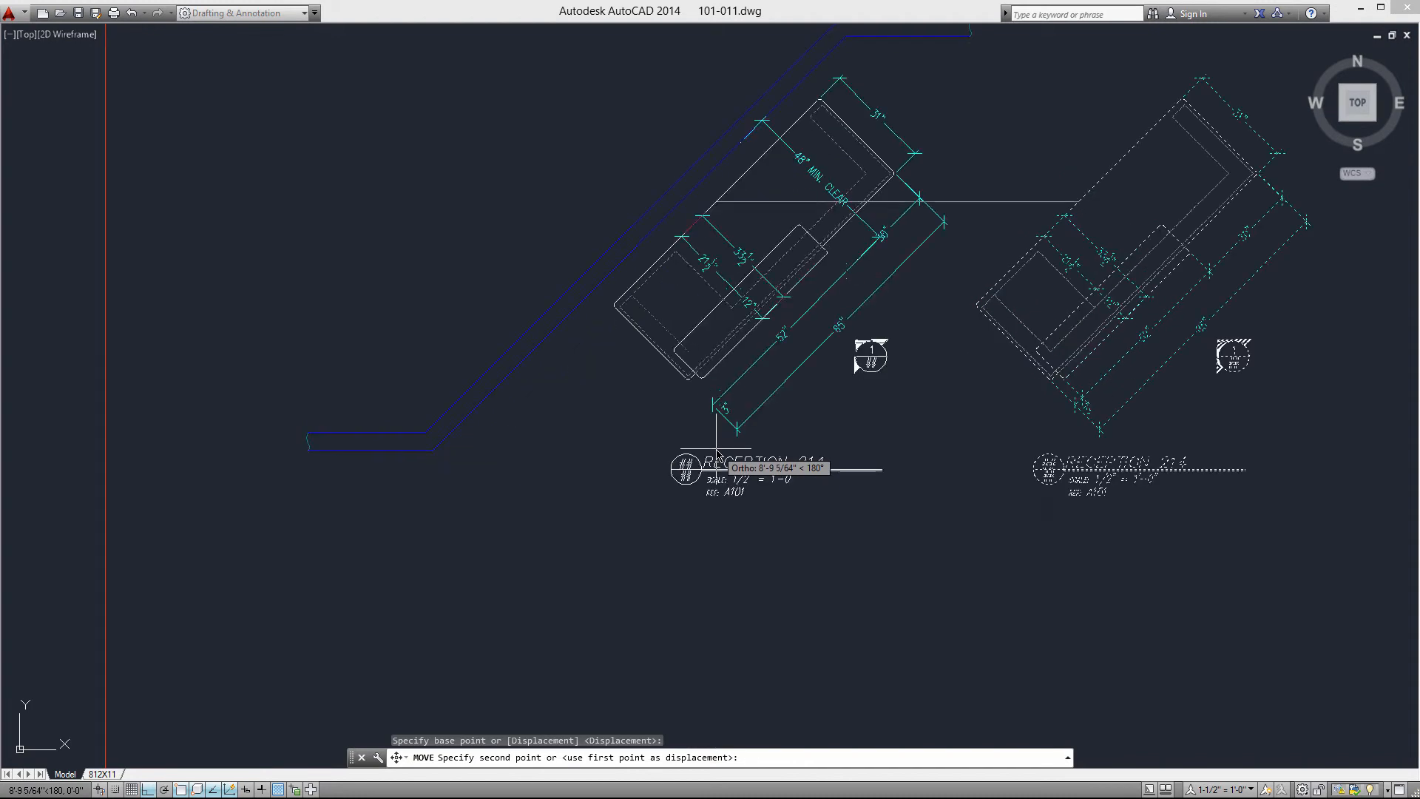
shift+right_click(710, 414)
click(745, 437)
scroll(691, 307, down, 2)
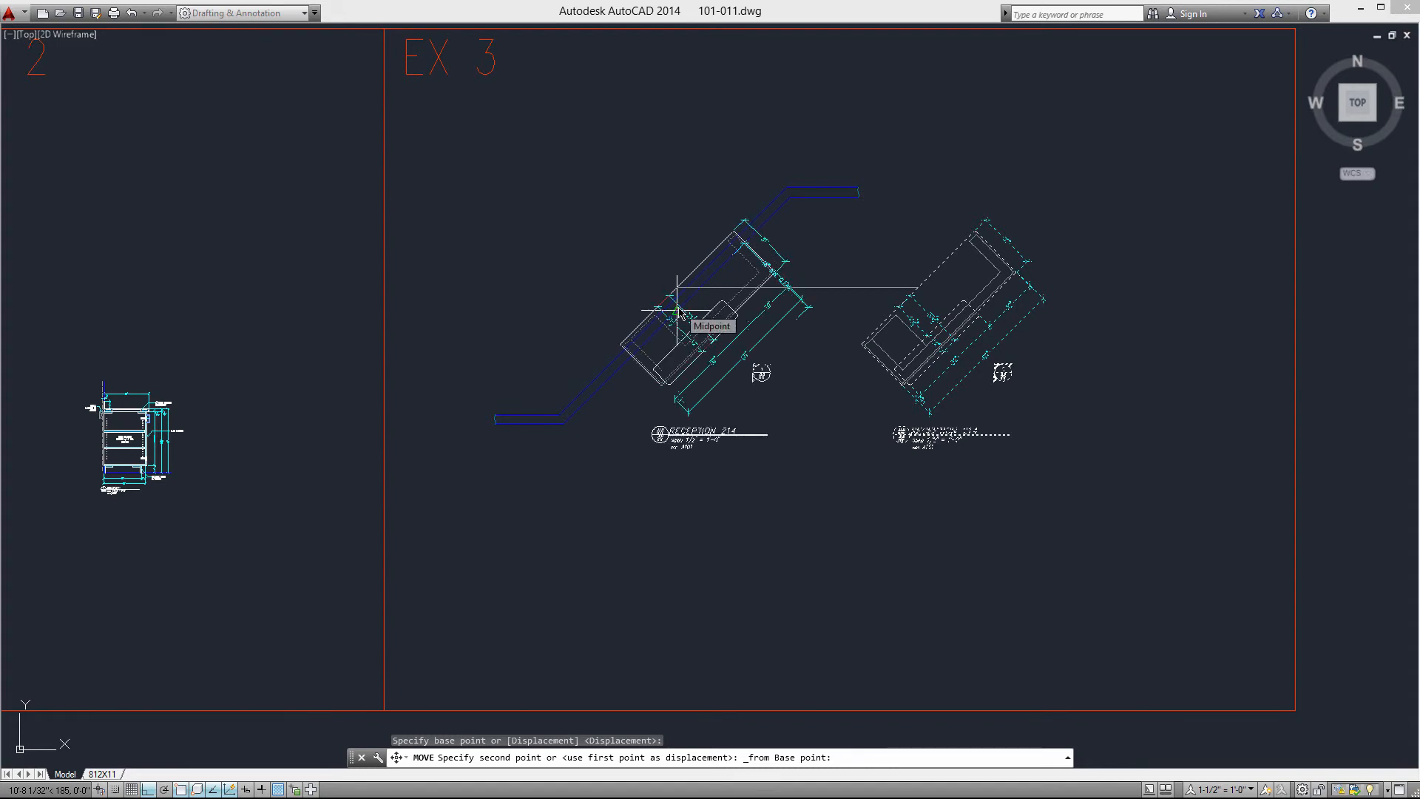
click(679, 314)
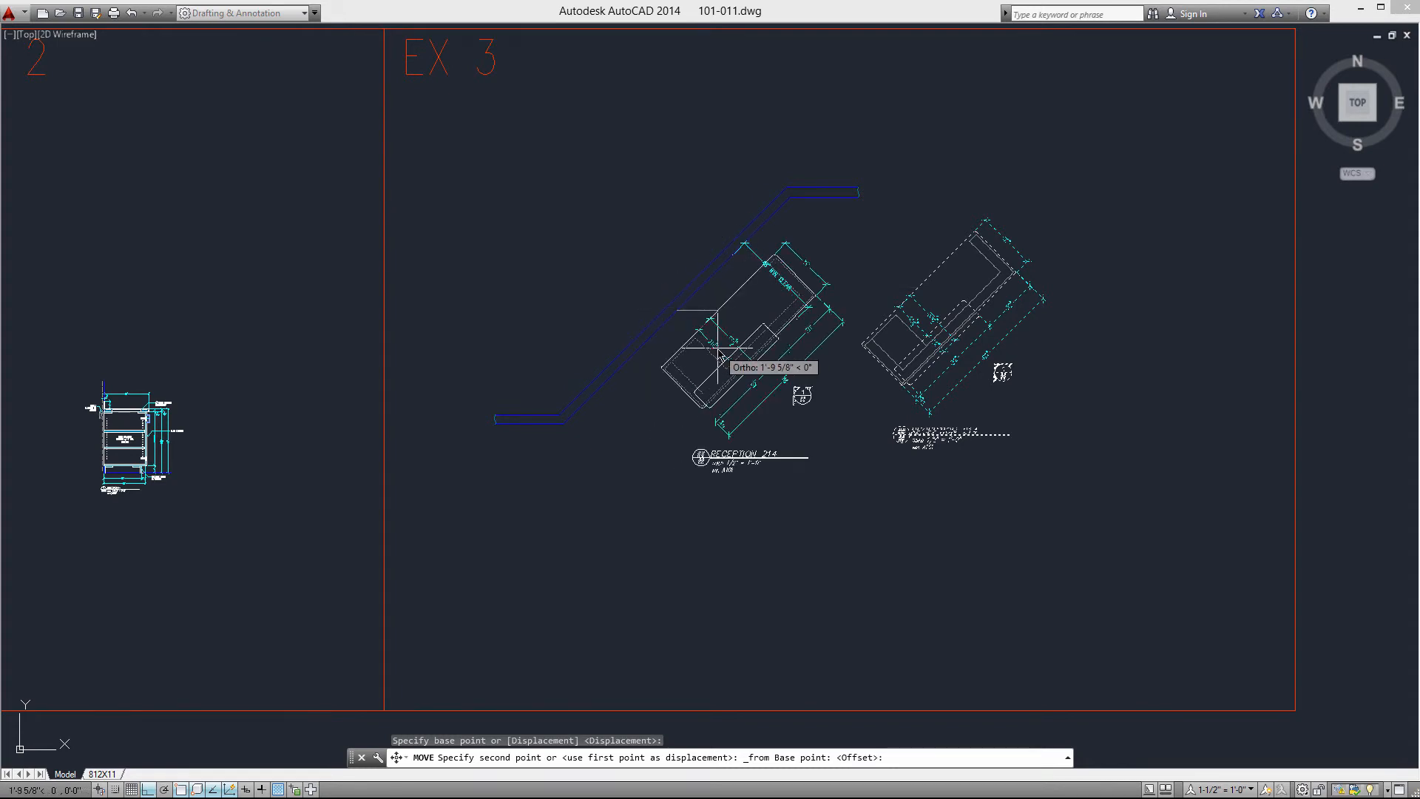
scroll(721, 357, up, 3)
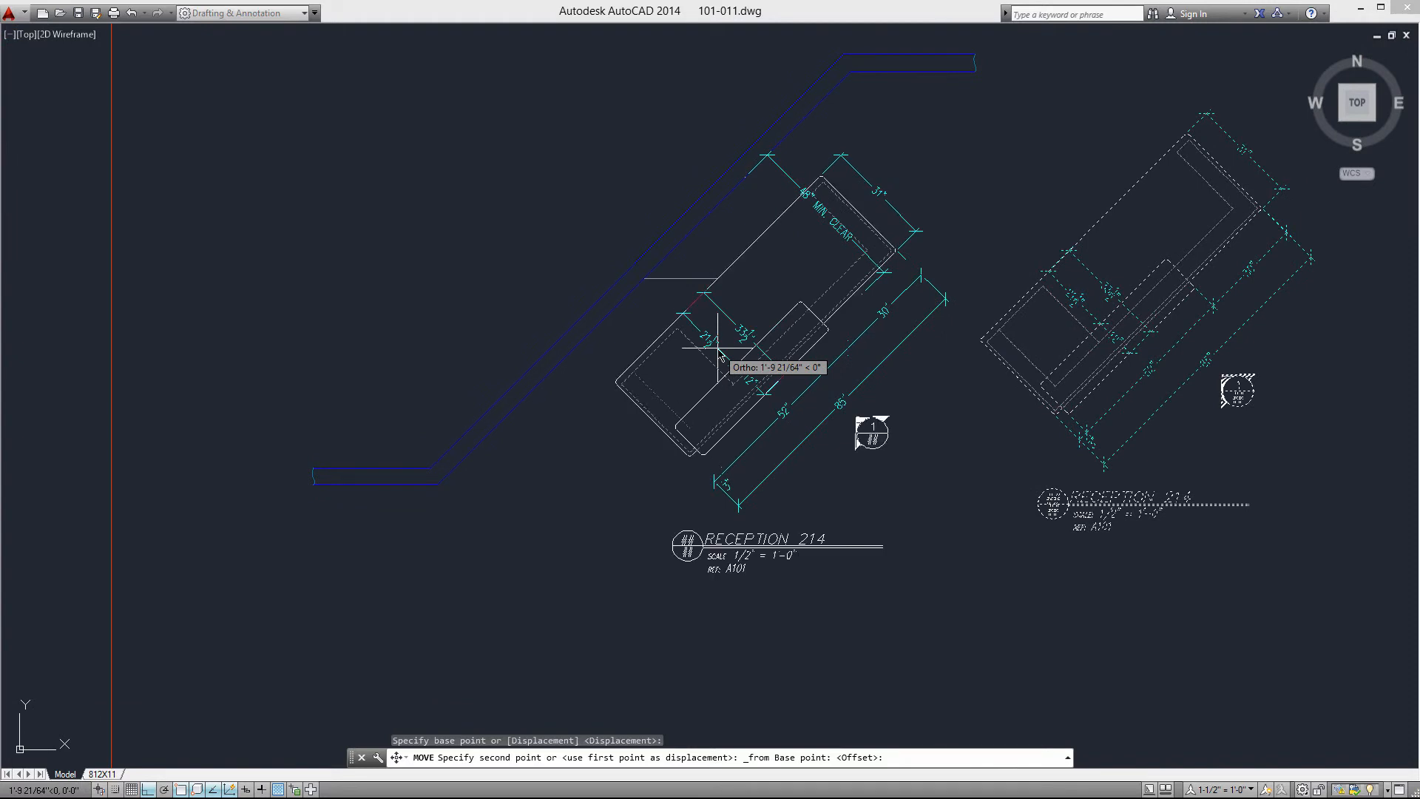
text(@)
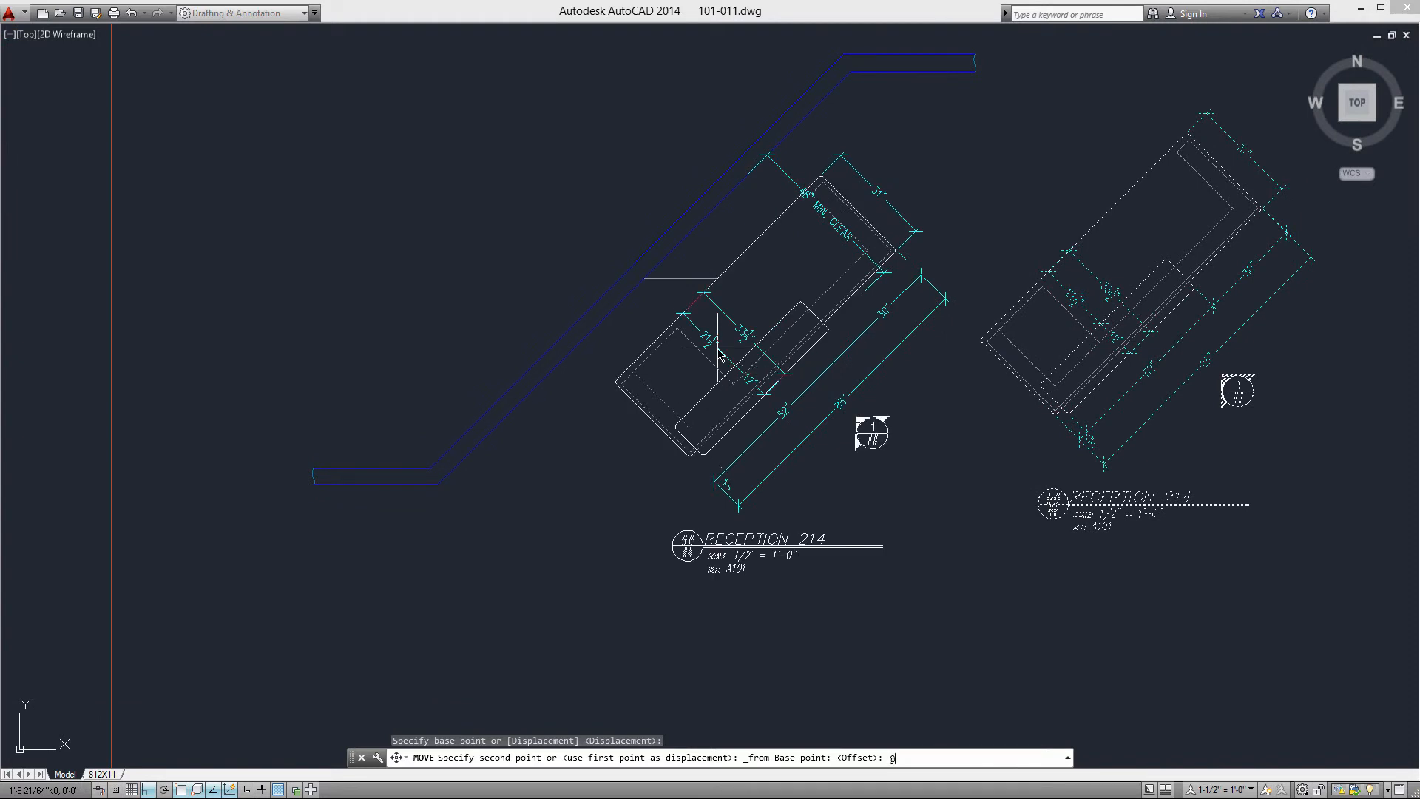
text(48<)
text(-45)
key(Return)
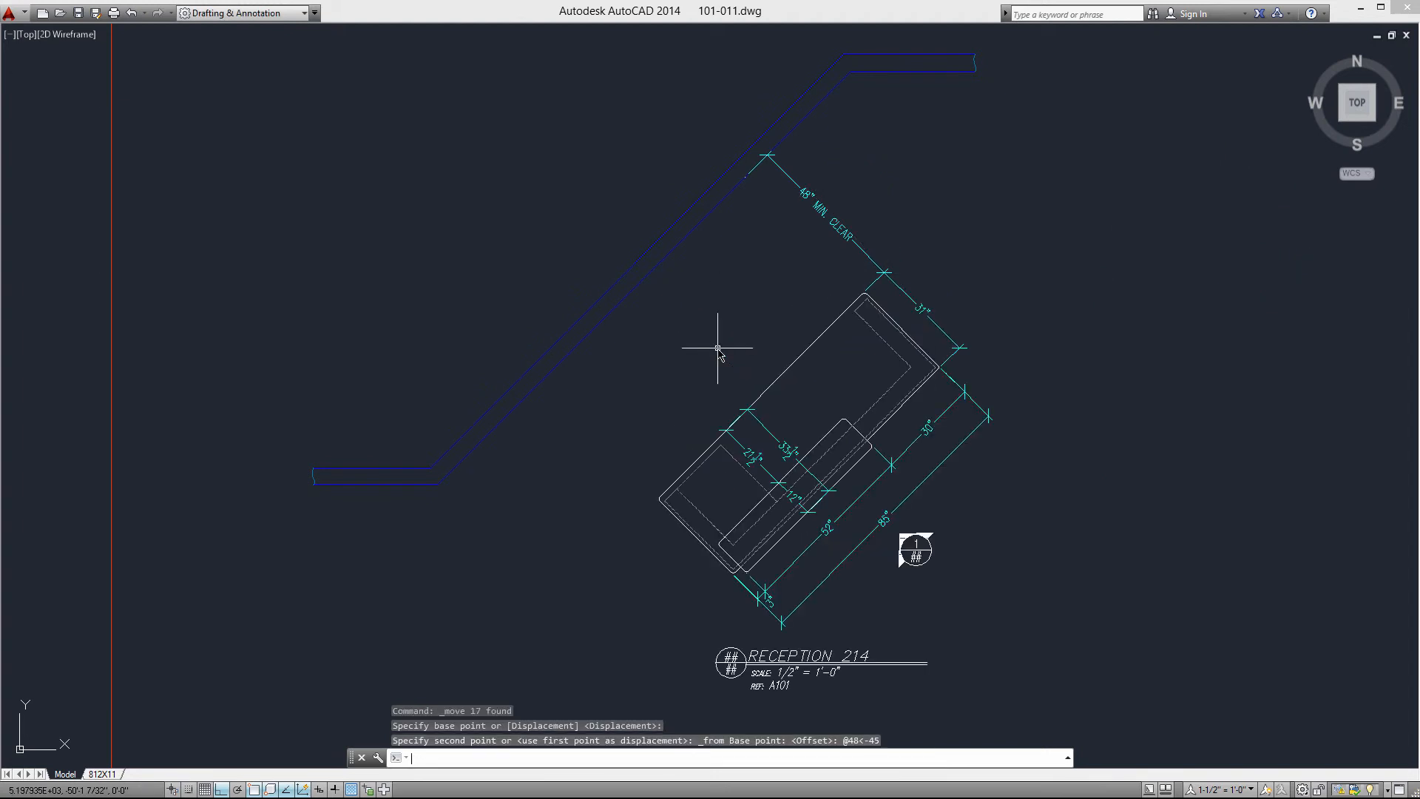
scroll(756, 299, up, 3)
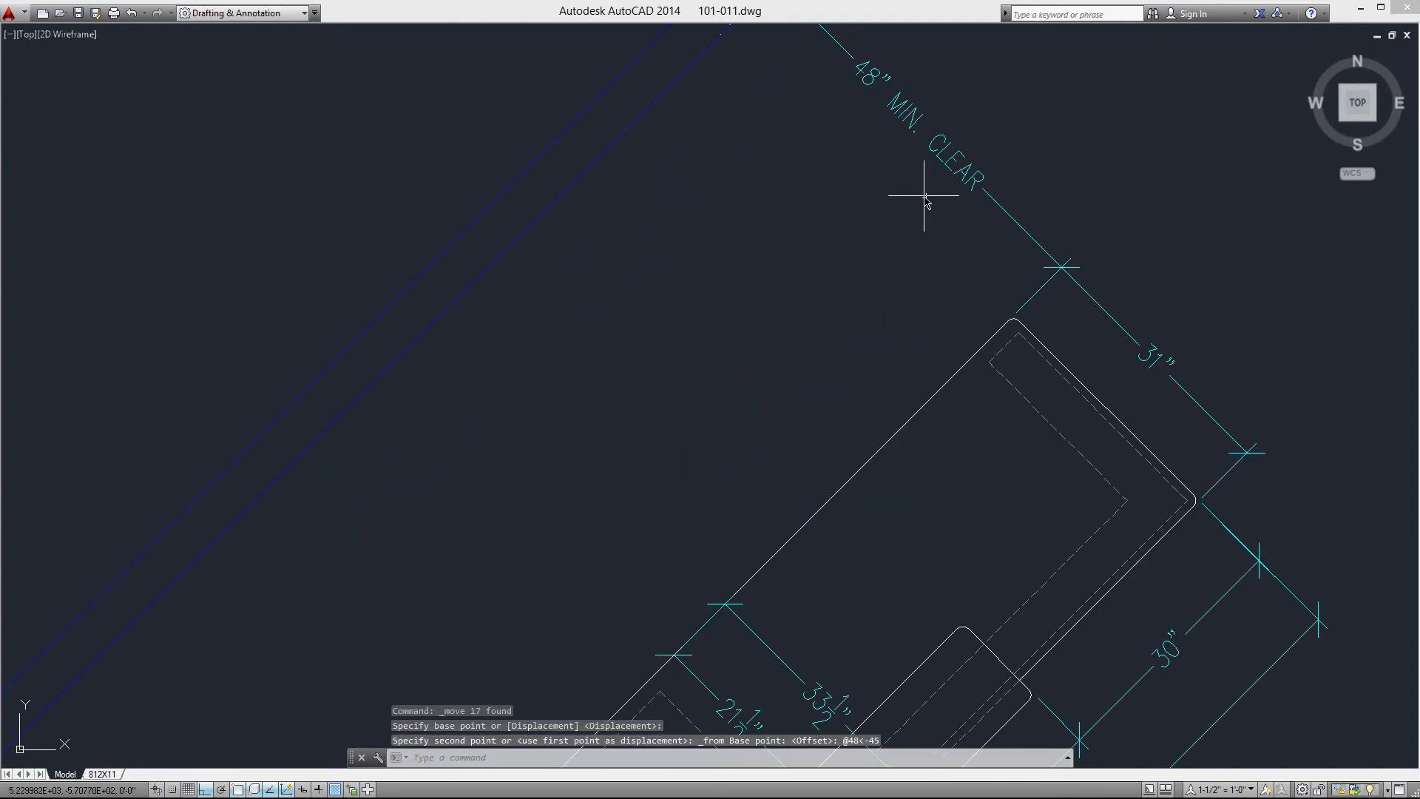
scroll(983, 330, down, 8)
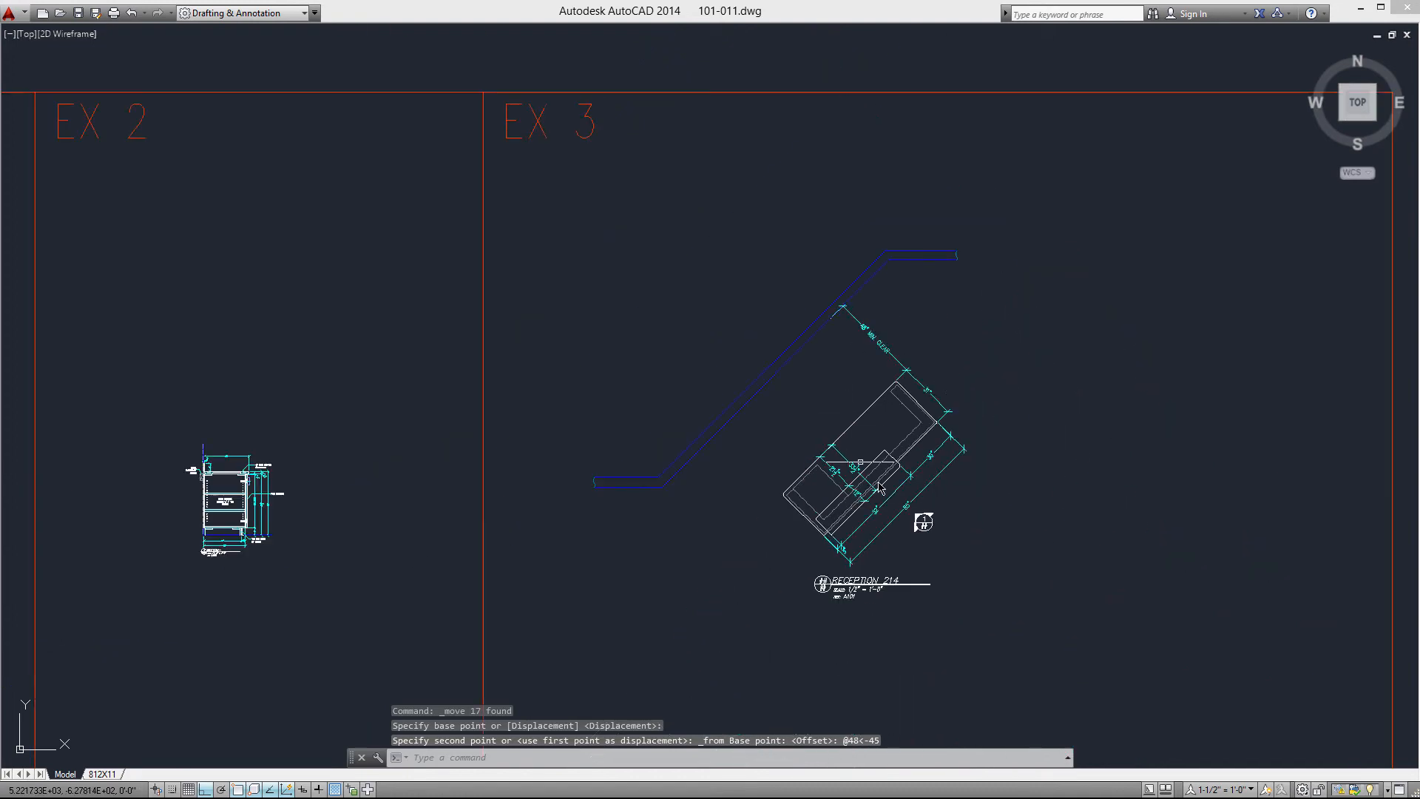
scroll(955, 424, up, 5)
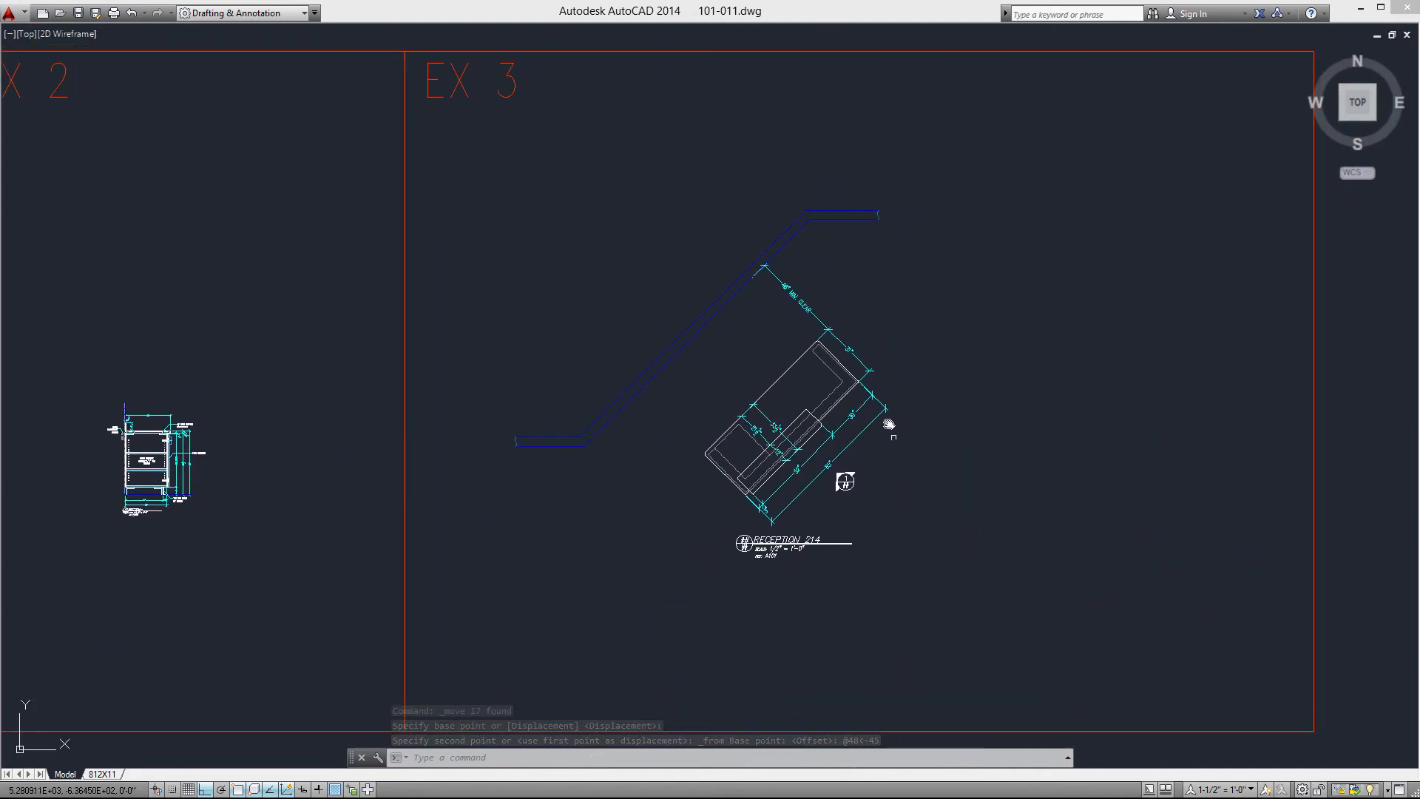